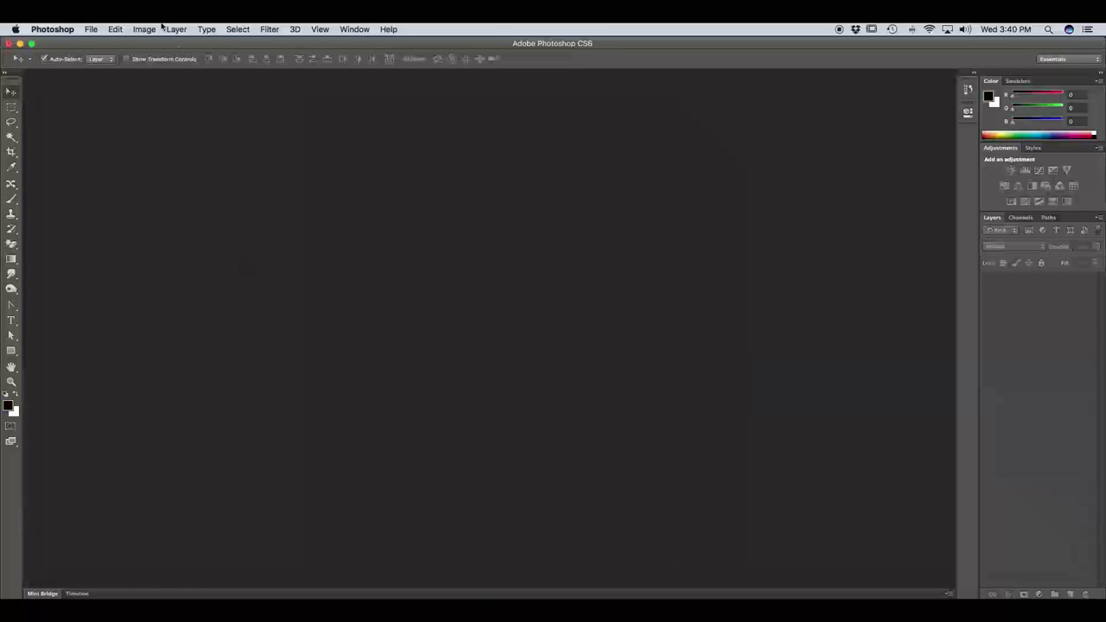
Open the File menu to begin a new document.
{"action": "left_click", "coordinate": [91, 31]}
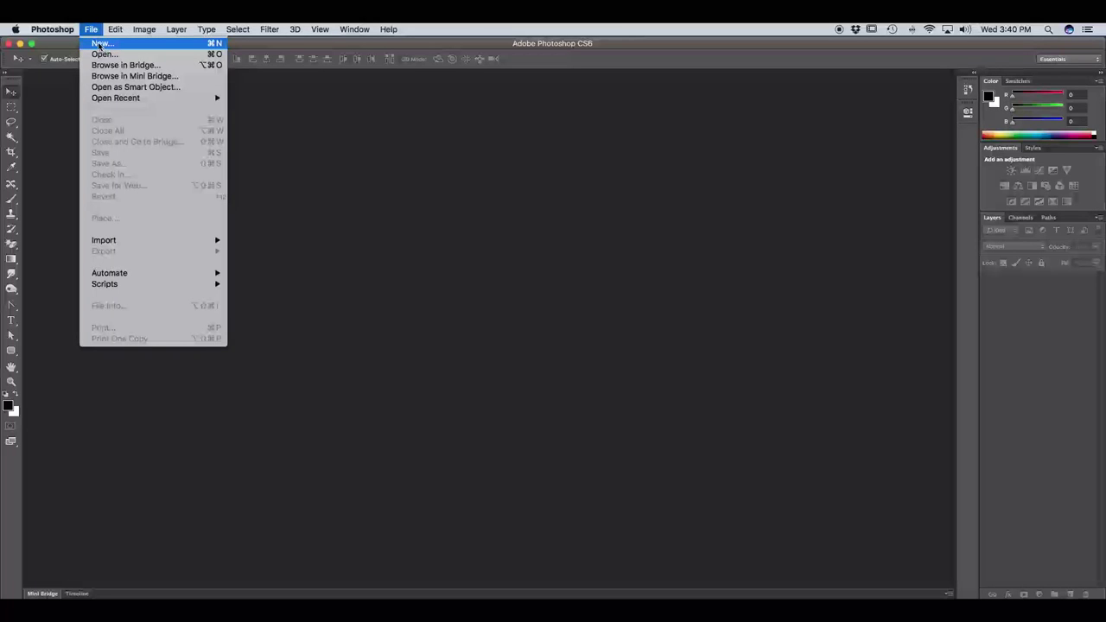
Create a new document 'Layers Panel' with the U.S. Paper Letter preset, 8.5 × 11 in, 300 ppi.
{"action": "left_click", "coordinate": [99, 45]}
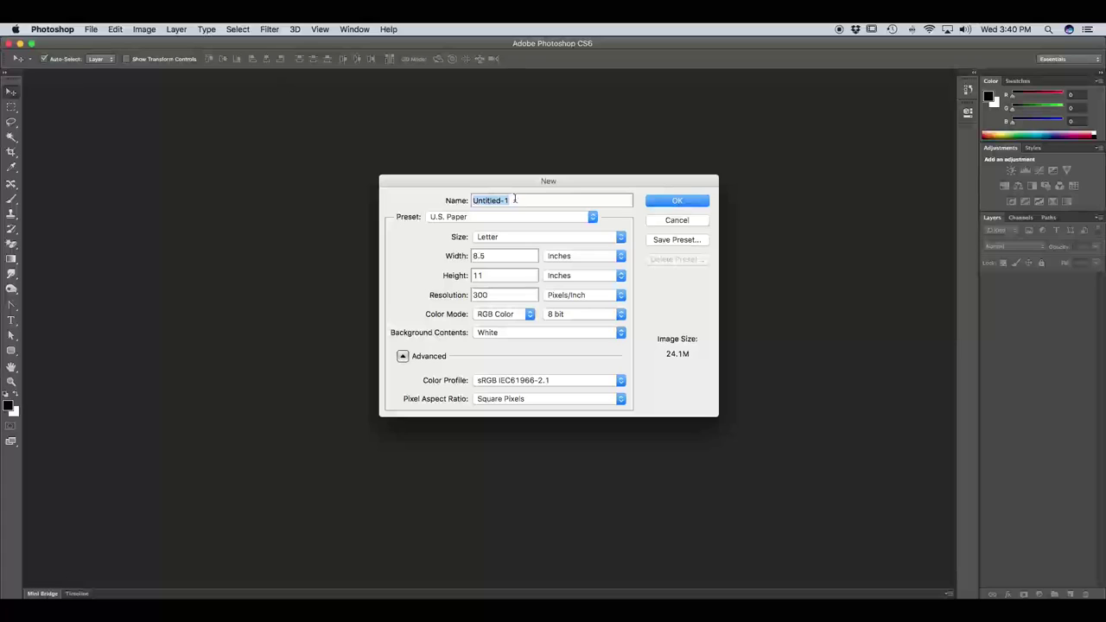
{"action": "type", "text": "Layers"}
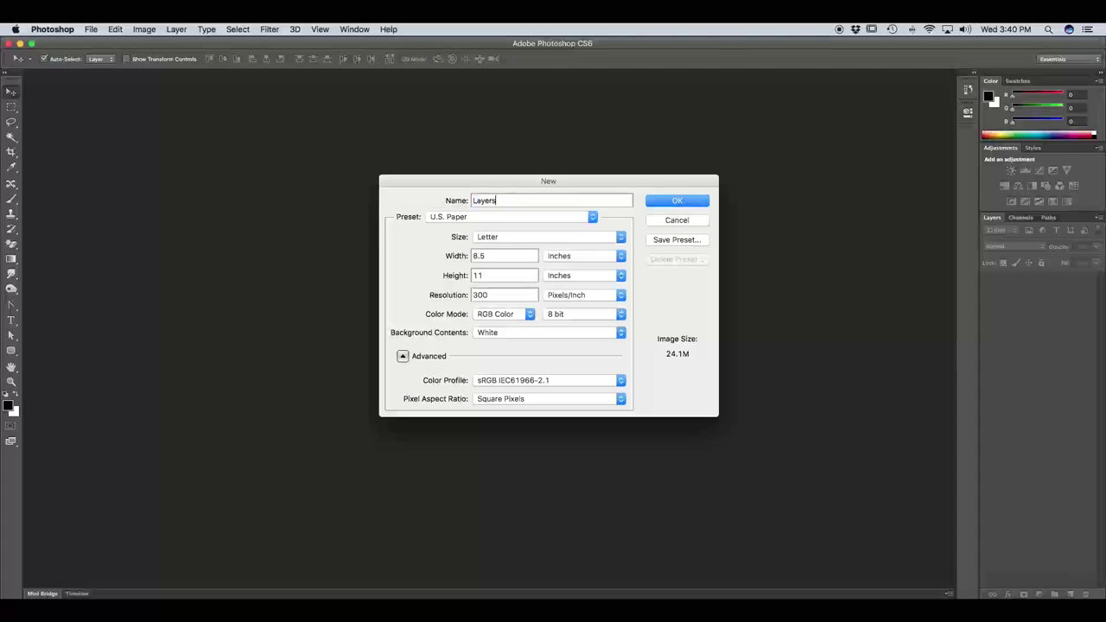
{"action": "type", "text": " Panel"}
{"action": "left_click", "coordinate": [457, 217]}
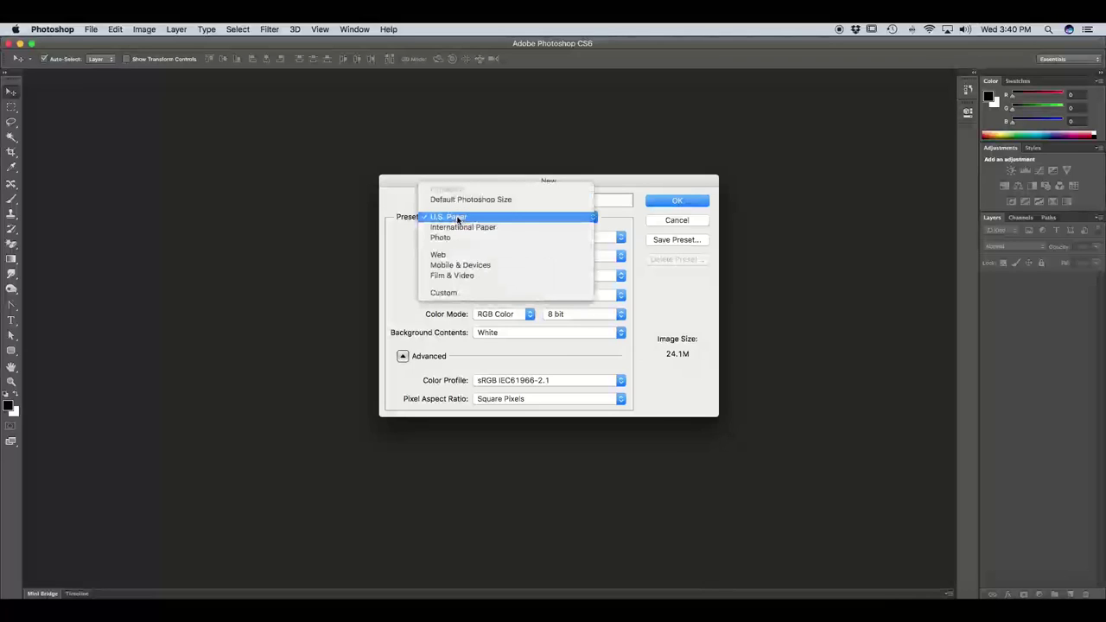
{"action": "left_click", "coordinate": [457, 218]}
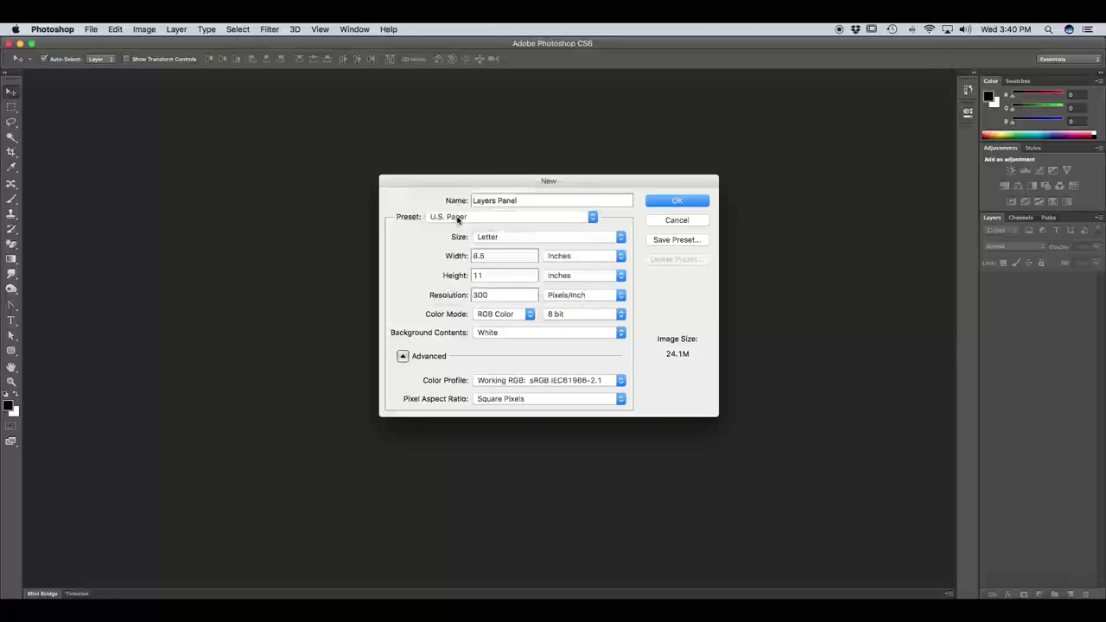
{"action": "left_click", "coordinate": [676, 203]}
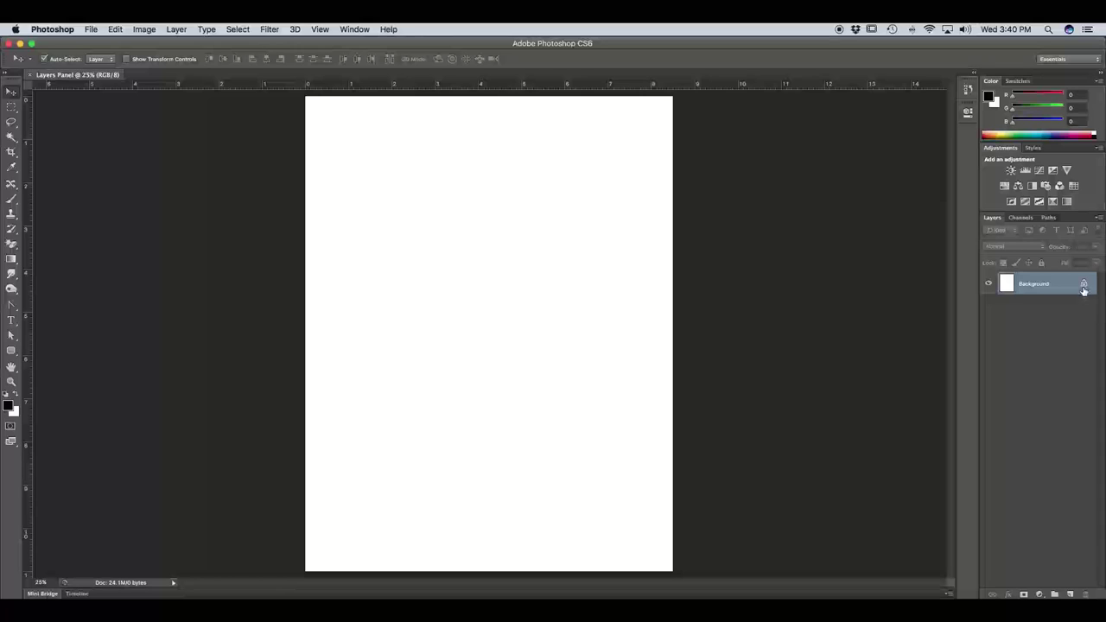
Add an empty Layer 1 above the Background layer.
{"action": "mouse_move", "coordinate": [1083, 290]}
{"action": "left_click", "coordinate": [1070, 595]}
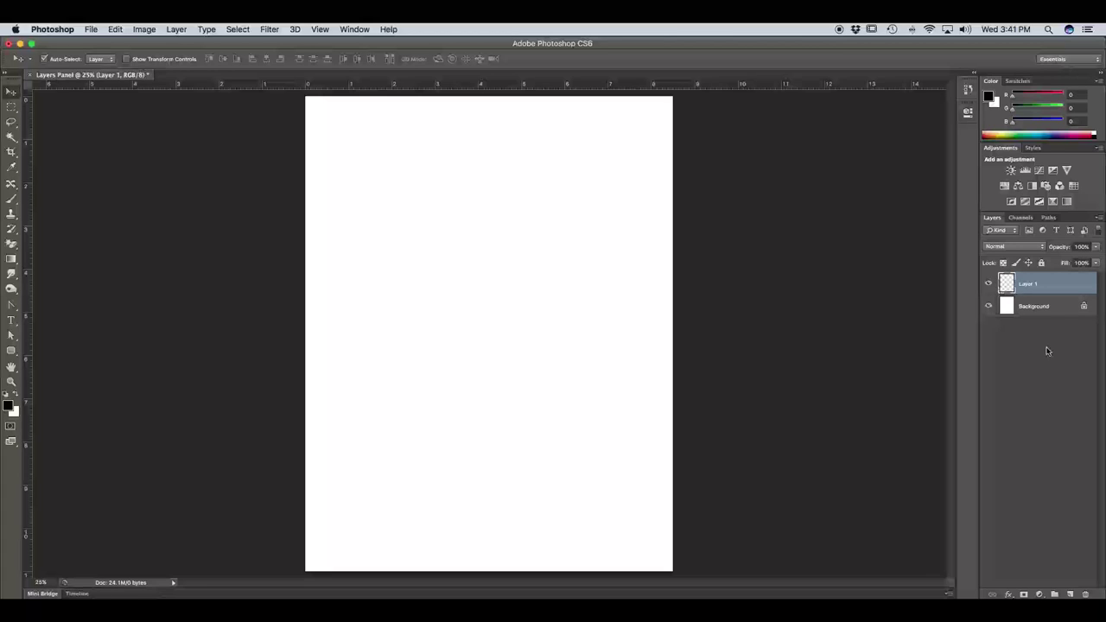
Rename Layer 1 to 'red circle'.
{"action": "double_click", "coordinate": [1027, 285]}
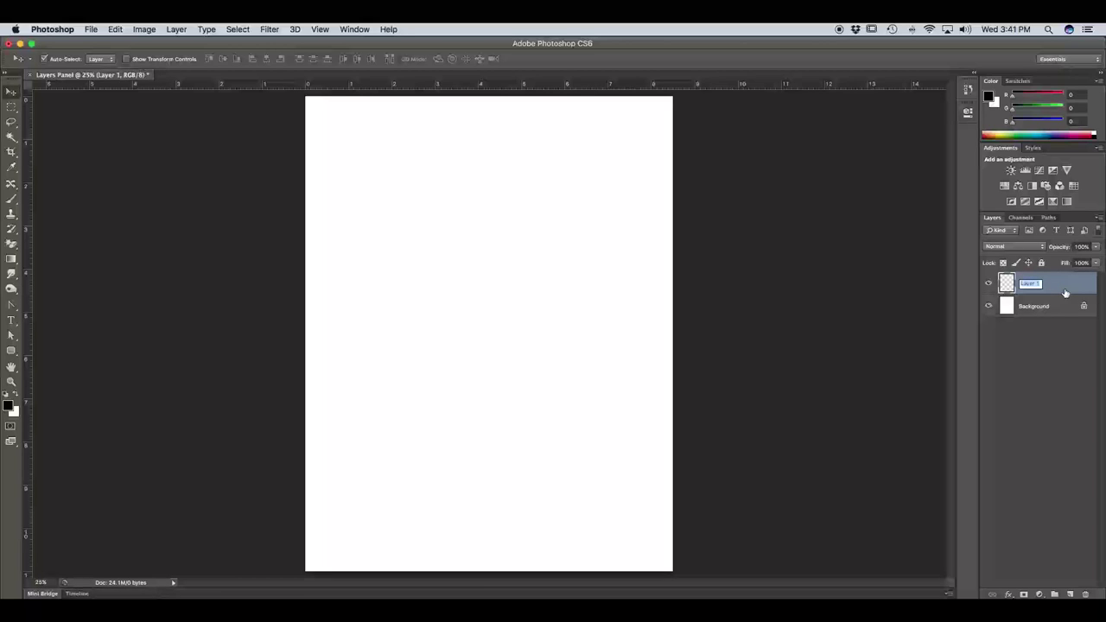
{"action": "type", "text": "ne"}
{"action": "type", "text": "d circle"}
{"action": "key", "text": "Return"}
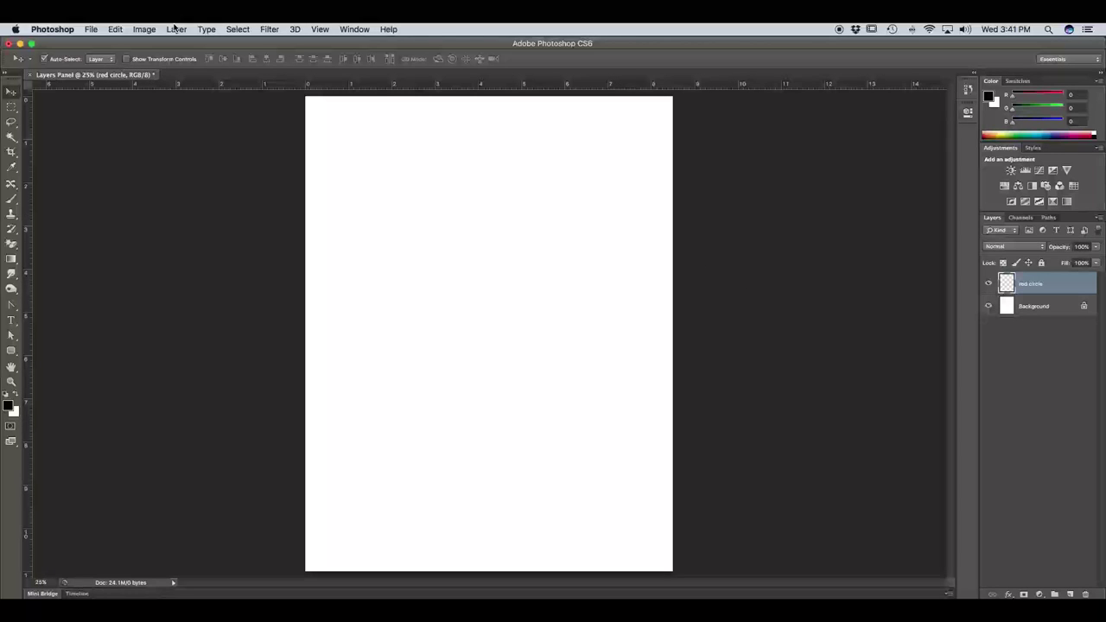
Create a new layer named 'Blue Square' via Layer > New > Layer.
{"action": "left_click", "coordinate": [175, 29]}
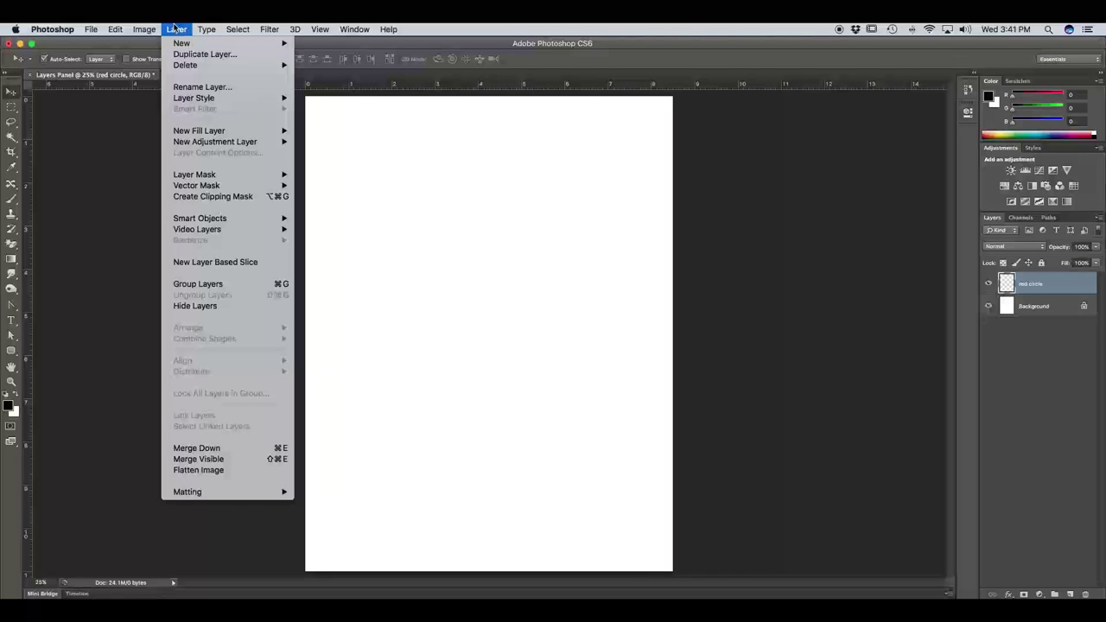
{"action": "mouse_move", "coordinate": [182, 45]}
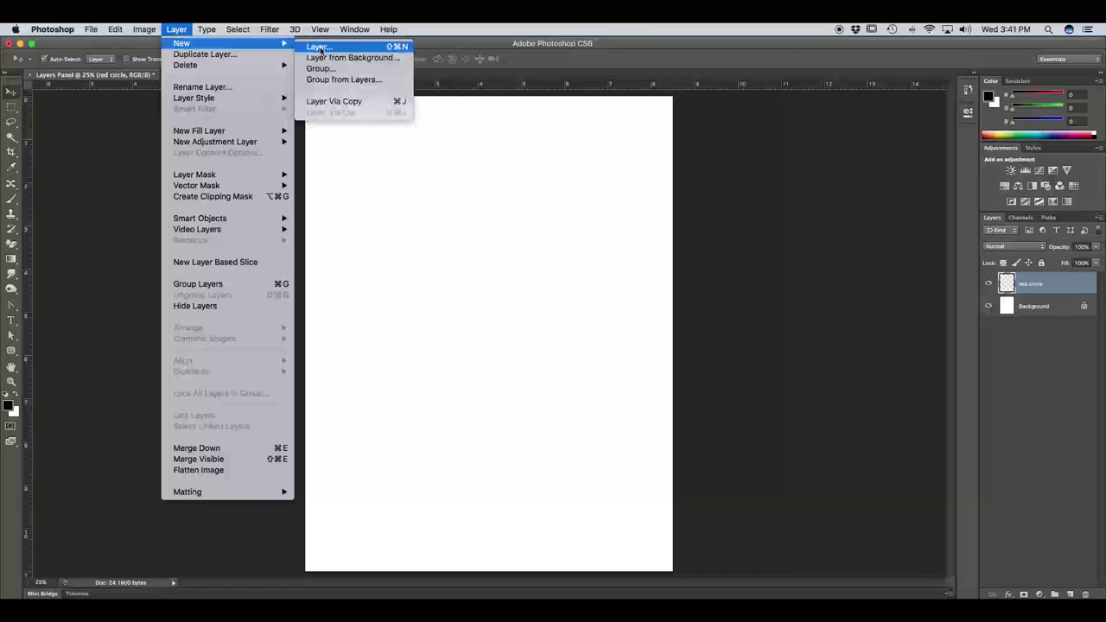
{"action": "left_click", "coordinate": [394, 50]}
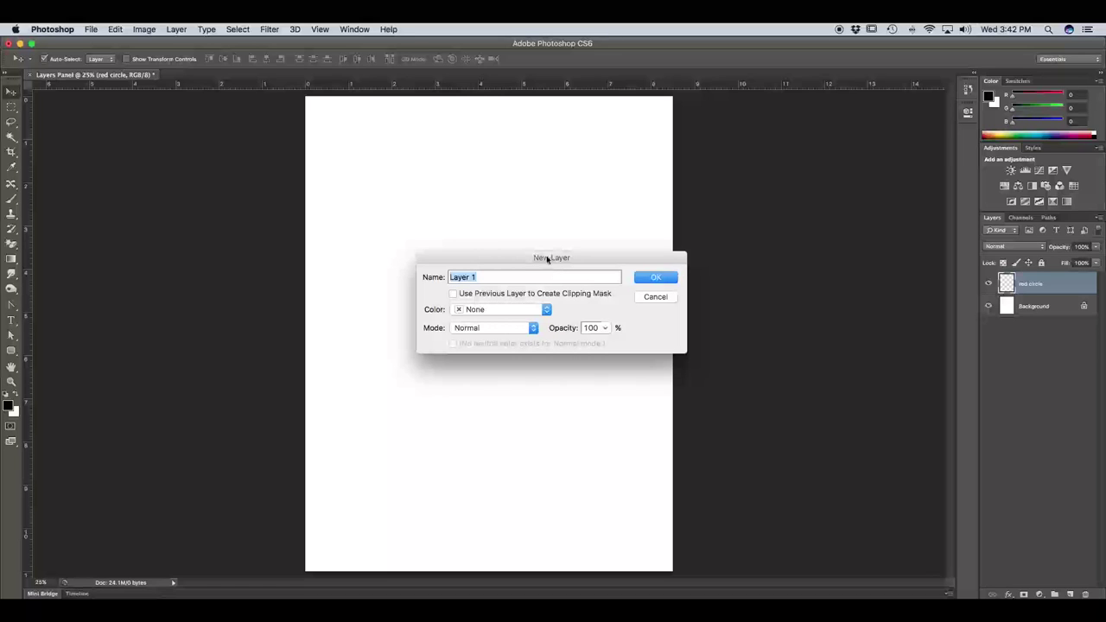
{"action": "left_click", "coordinate": [497, 276]}
{"action": "key", "text": "BackSpace"}
{"action": "key", "text": "BackSpace"}
{"action": "key", "text": "BackSpace"}
{"action": "key", "text": "BackSpace"}
{"action": "key", "text": "BackSpace"}
{"action": "key", "text": "BackSpace"}
{"action": "key", "text": "BackSpace"}
{"action": "type", "text": "Blue Square"}
{"action": "left_click", "coordinate": [654, 277]}
Rename the red circle layer to 'Red Circle' and select the Blue Square layer.
{"action": "double_click", "coordinate": [1032, 306]}
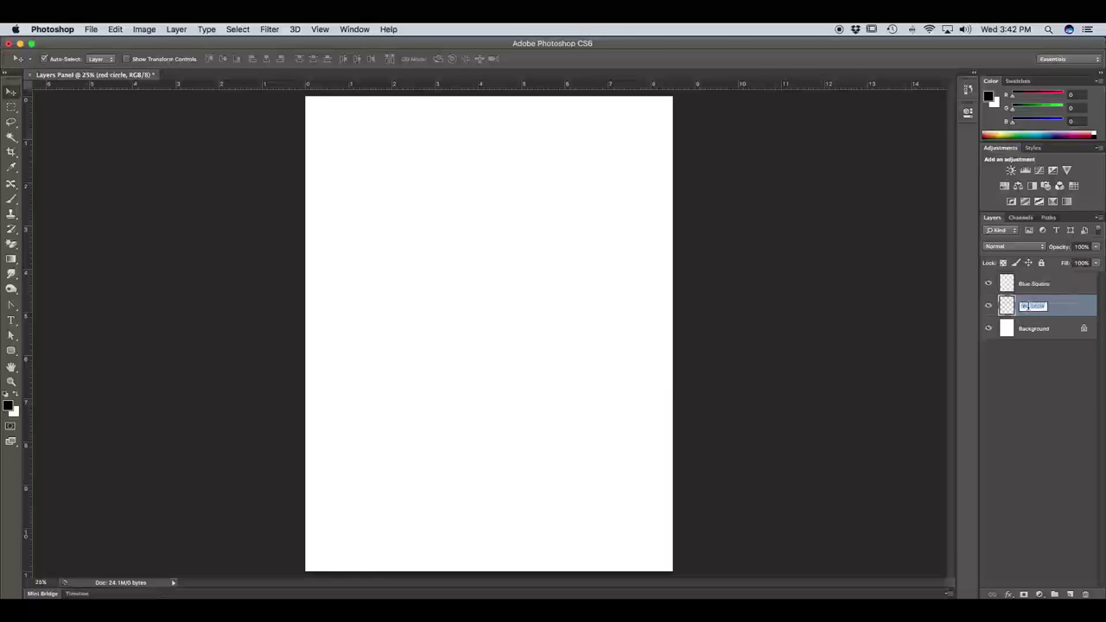
{"action": "type", "text": "Red Circle"}
{"action": "key", "text": "Return"}
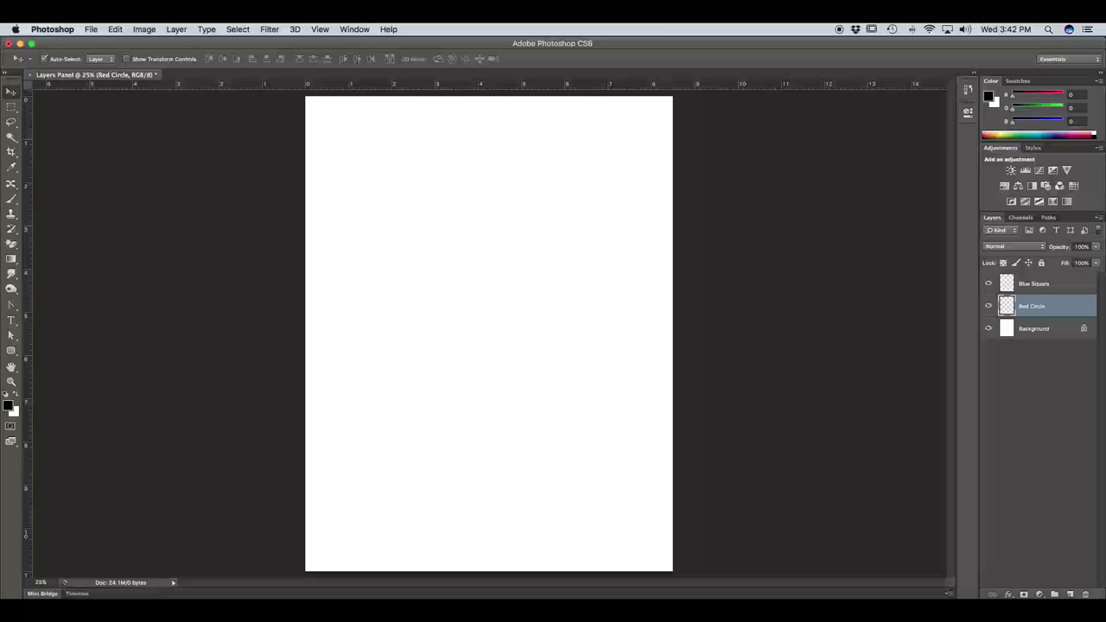
{"action": "left_click", "coordinate": [1028, 285]}
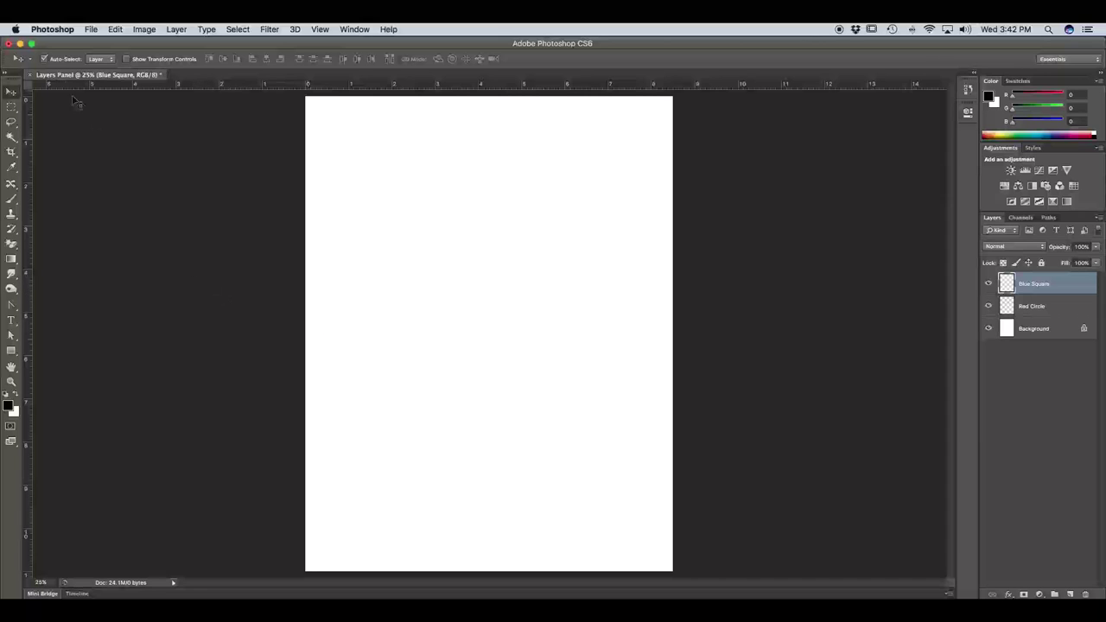
Select a square near the page centre and set the foreground colour to bright blue.
{"action": "left_click", "coordinate": [11, 106]}
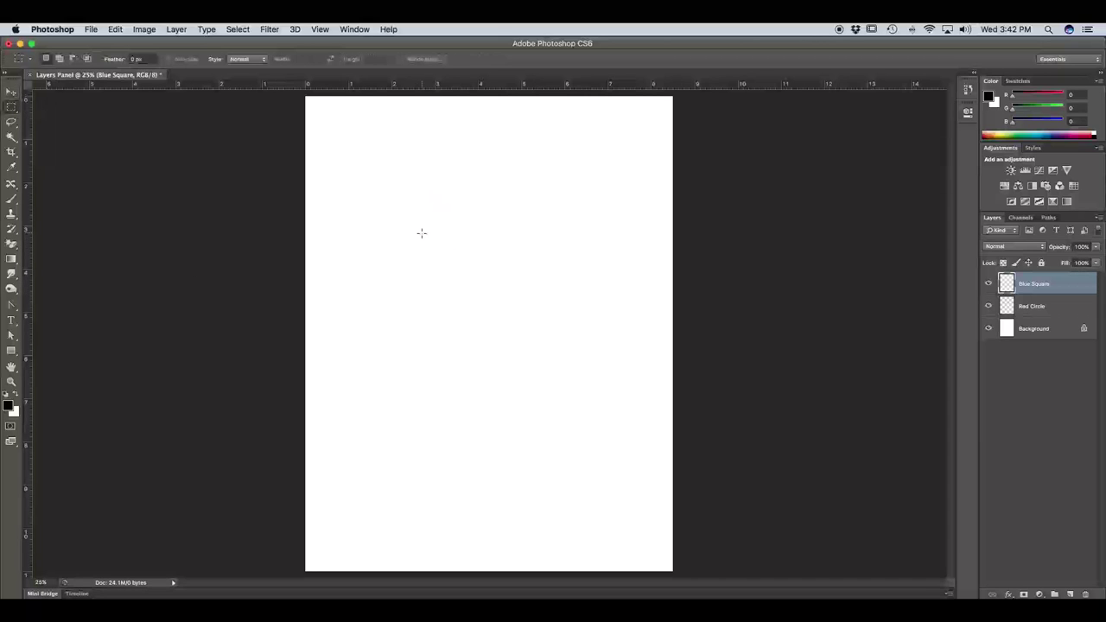
{"action": "left_click_drag", "start_coordinate": [421, 233], "coordinate": [572, 383]}
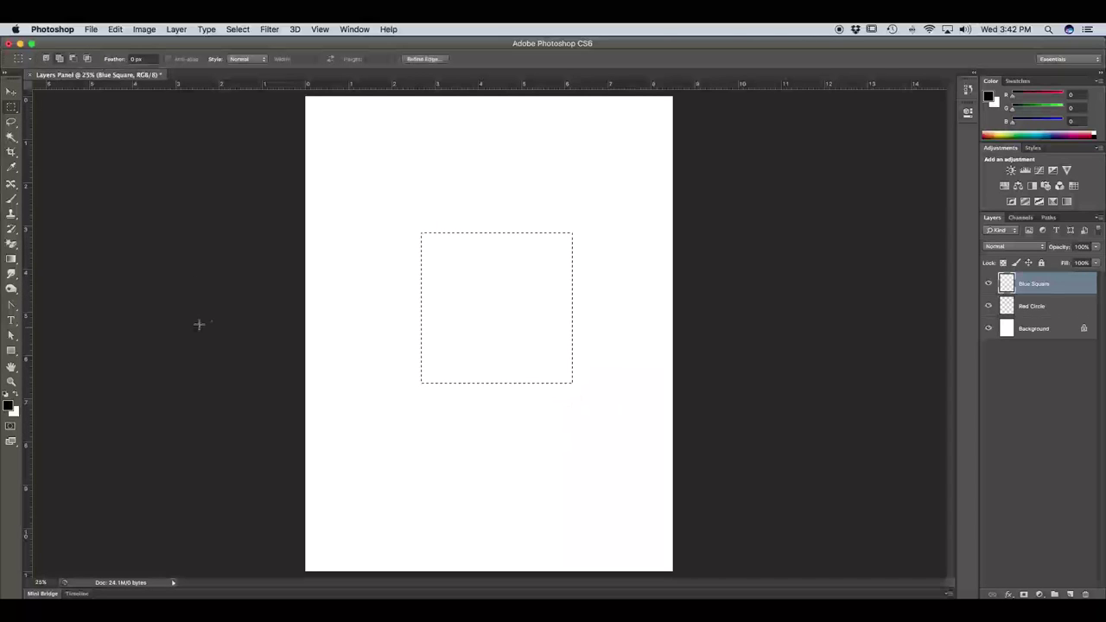
{"action": "left_click", "coordinate": [9, 405]}
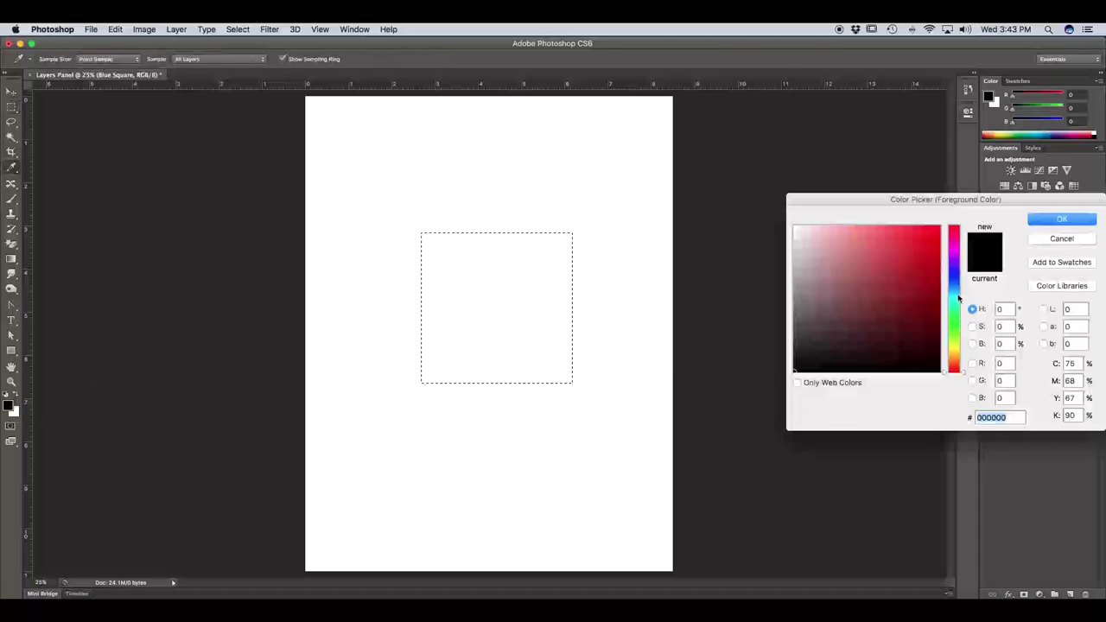
{"action": "left_click_drag", "start_coordinate": [958, 298], "coordinate": [957, 281]}
{"action": "left_click_drag", "start_coordinate": [894, 264], "coordinate": [905, 235]}
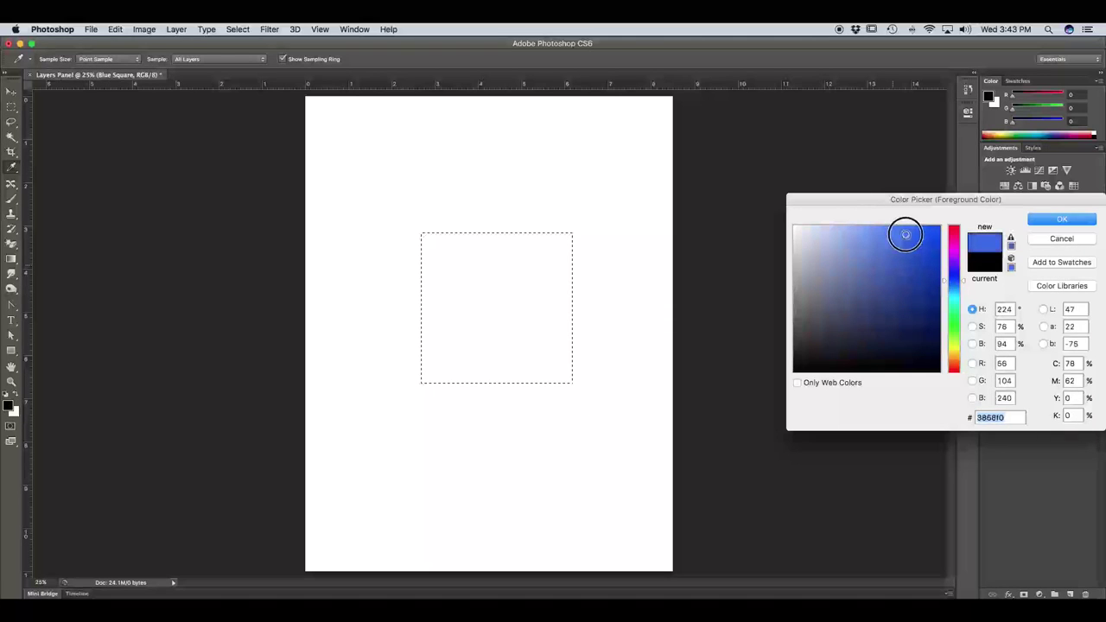
{"action": "key", "text": "Return"}
Fill the square with blue, deselect it, and hide the Blue Square layer.
{"action": "left_click_drag", "start_coordinate": [11, 258], "coordinate": [52, 270]}
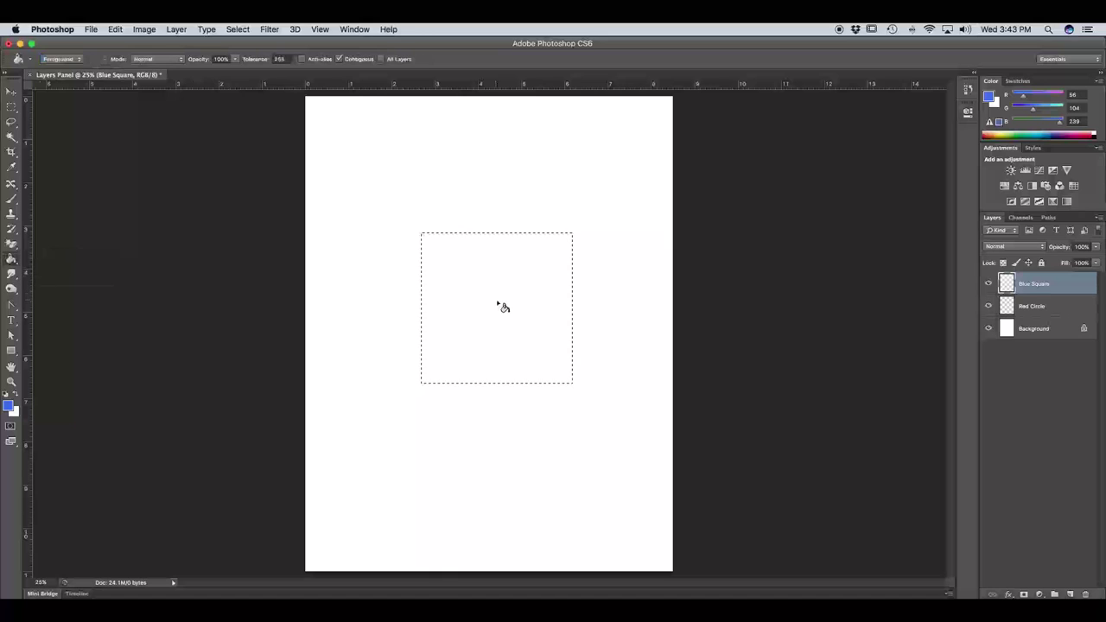
{"action": "left_click", "coordinate": [505, 307]}
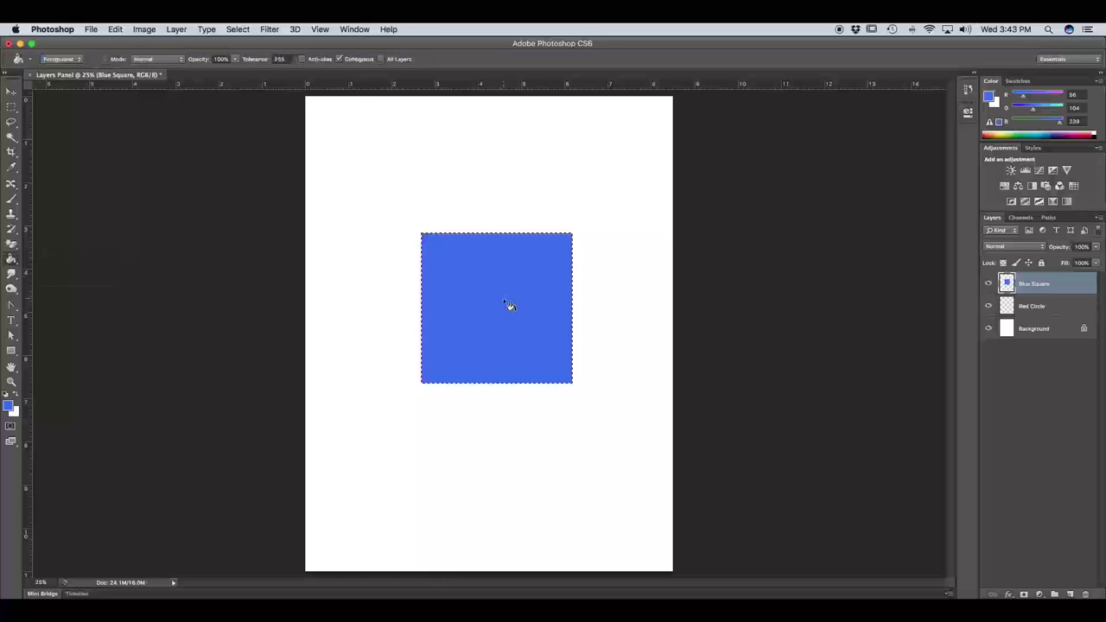
{"action": "key", "text": "super+d"}
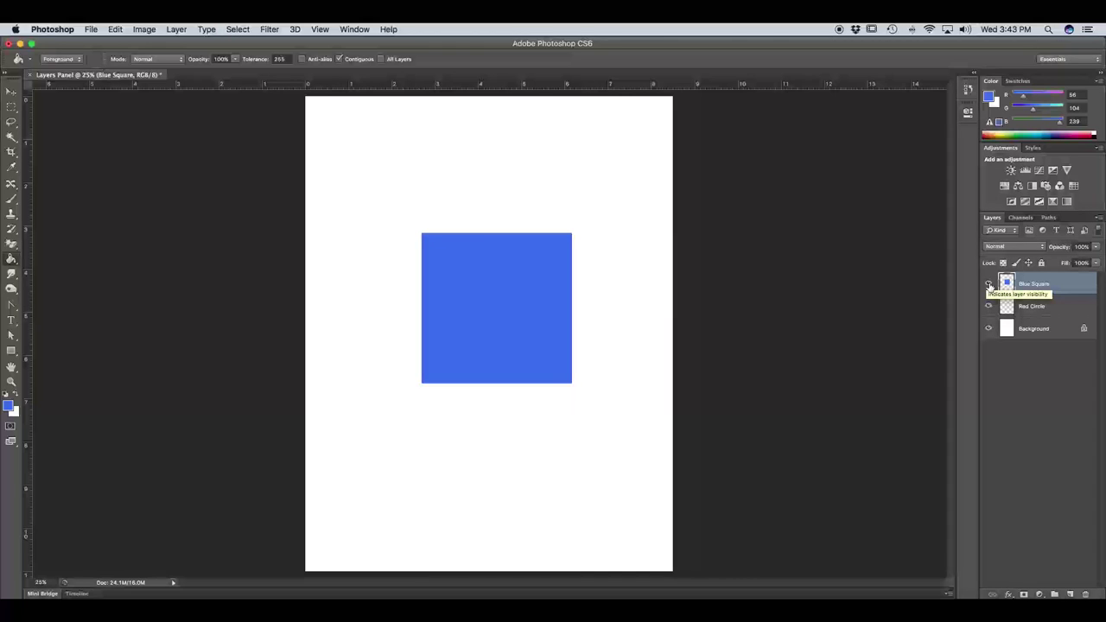
{"action": "left_click", "coordinate": [989, 286]}
{"action": "left_click", "coordinate": [990, 286]}
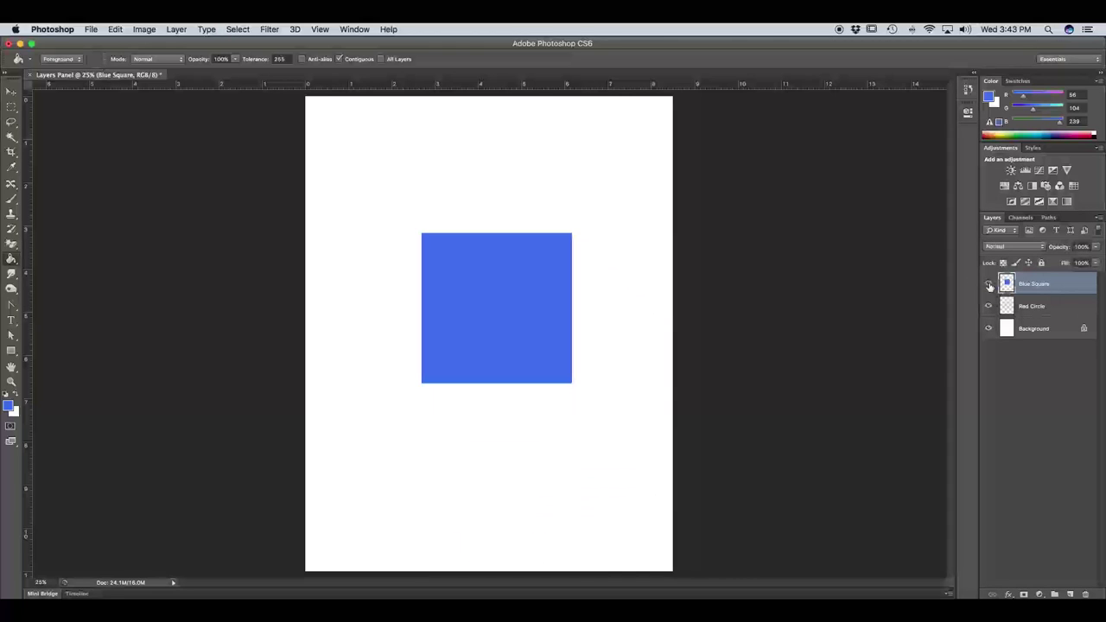
{"action": "left_click", "coordinate": [989, 286]}
{"action": "left_click", "coordinate": [989, 286]}
{"action": "left_click", "coordinate": [988, 283]}
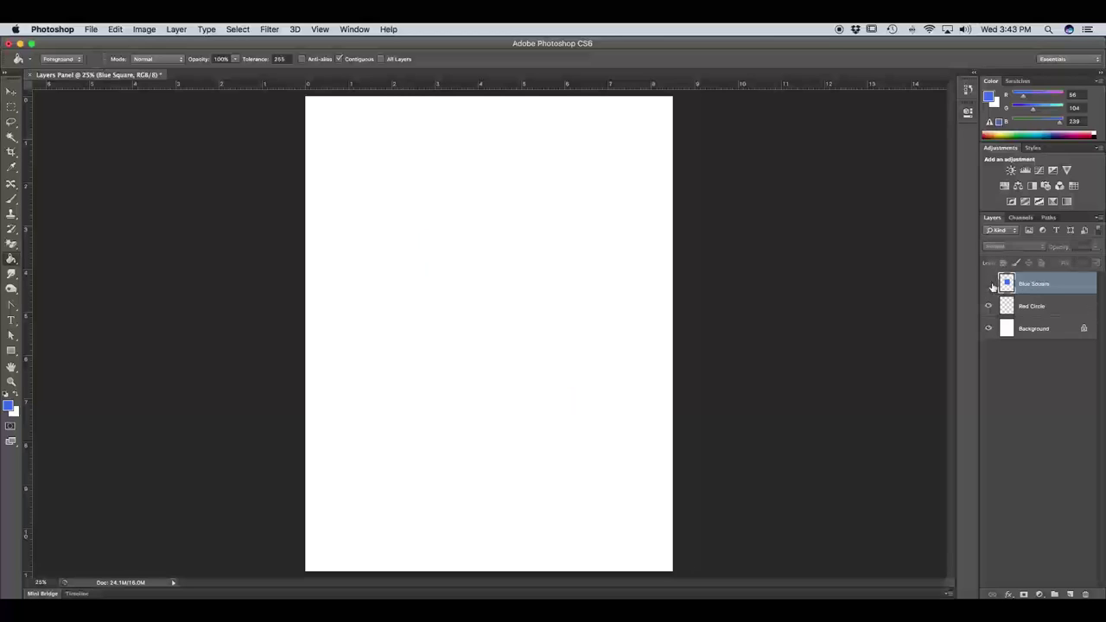
{"action": "left_click", "coordinate": [988, 283]}
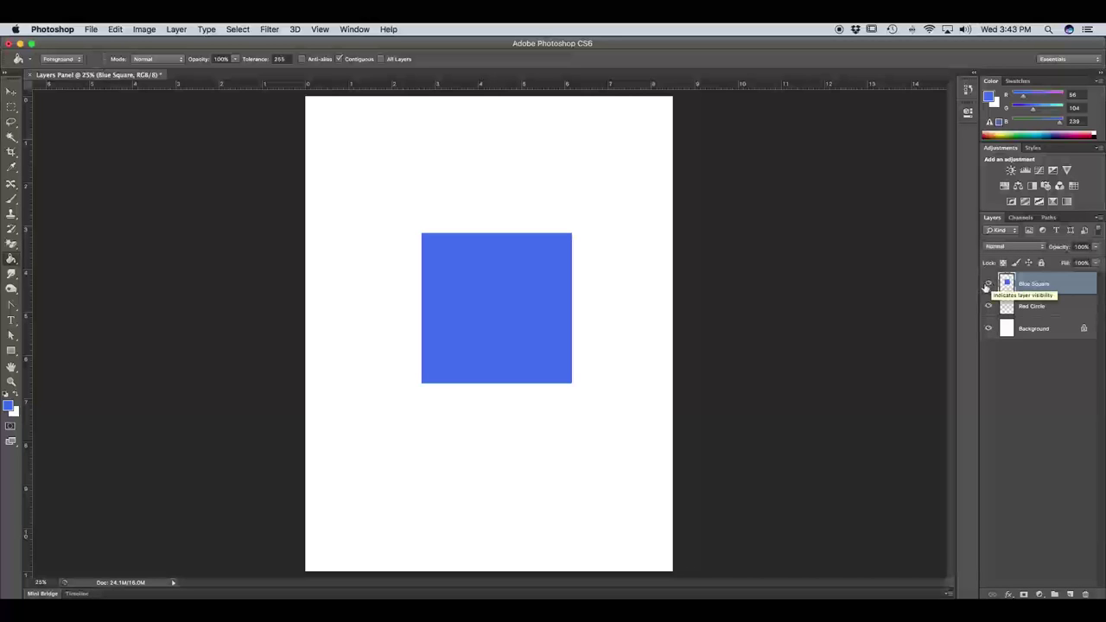
{"action": "left_click", "coordinate": [987, 283]}
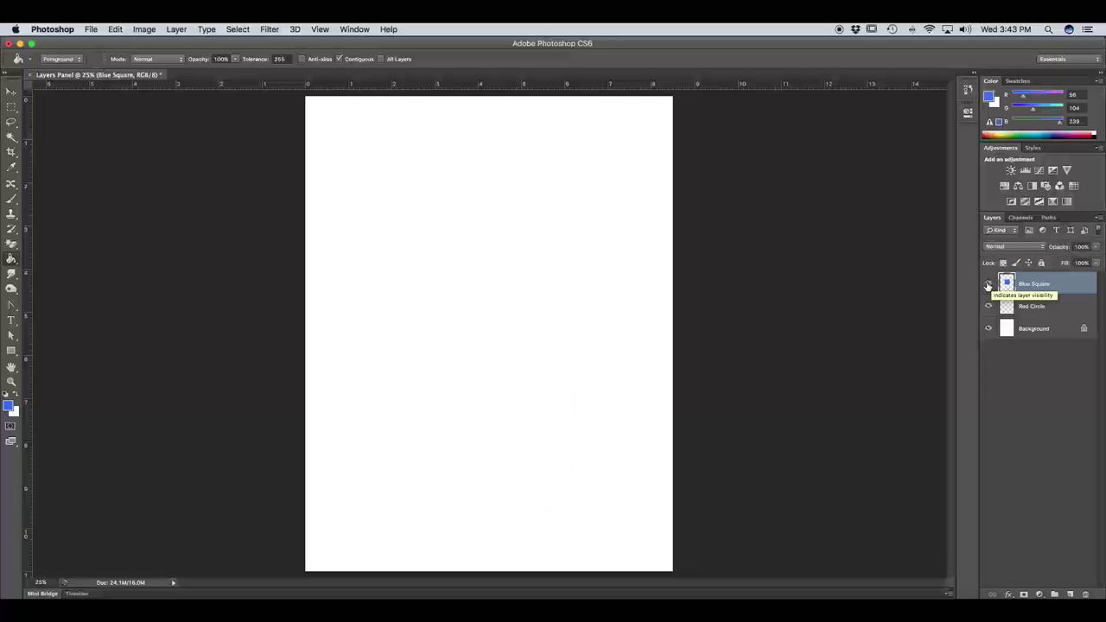
{"action": "left_click", "coordinate": [988, 283]}
{"action": "left_click", "coordinate": [1037, 305]}
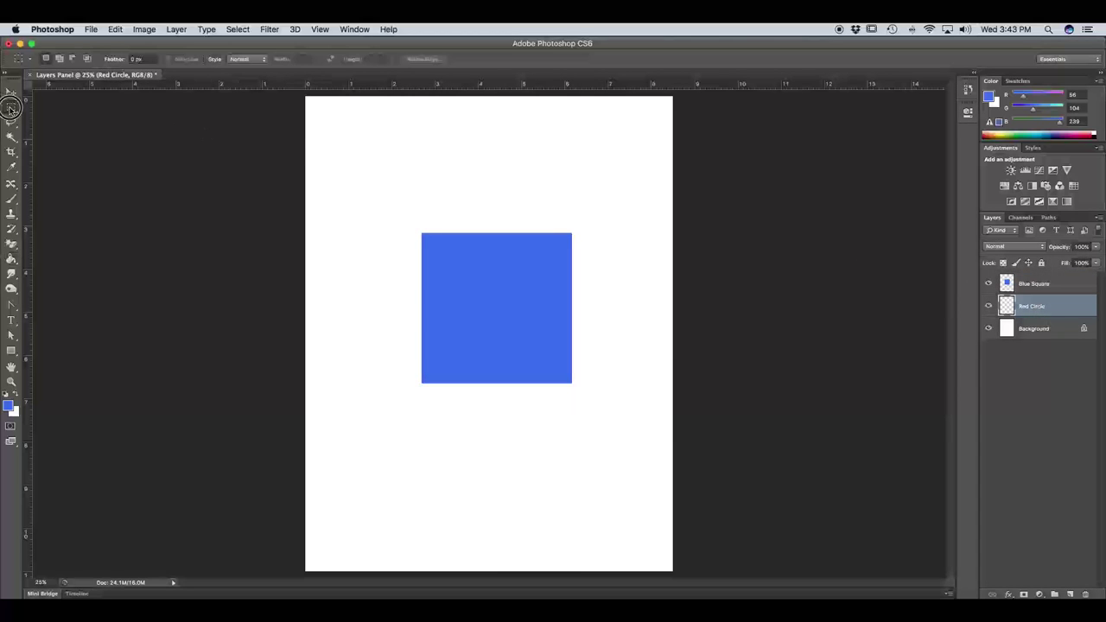
Select a circle overlapping the blue square and set the foreground to a new red.
{"action": "left_click_drag", "start_coordinate": [10, 108], "coordinate": [80, 114]}
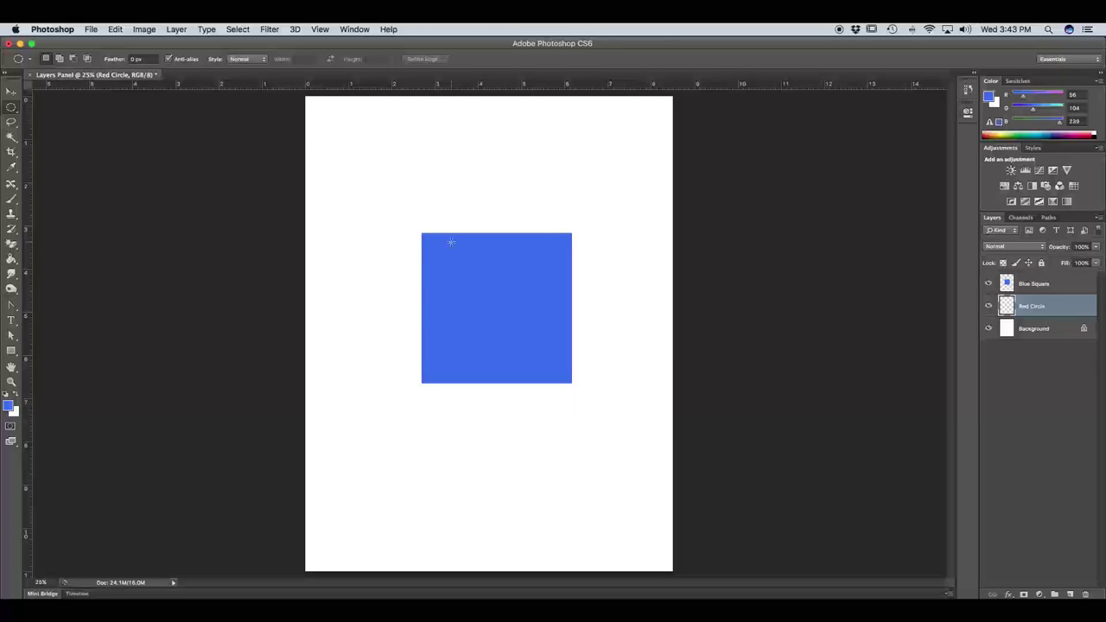
{"action": "left_click_drag", "start_coordinate": [422, 232], "coordinate": [584, 404]}
{"action": "left_click", "coordinate": [9, 405]}
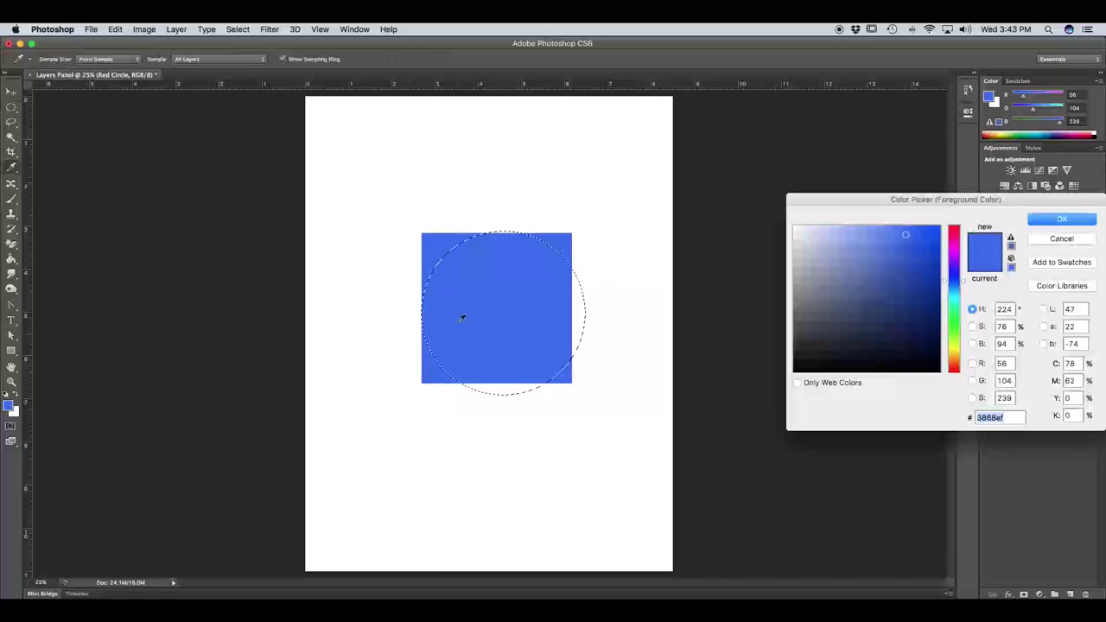
{"action": "left_click_drag", "start_coordinate": [955, 370], "coordinate": [957, 376]}
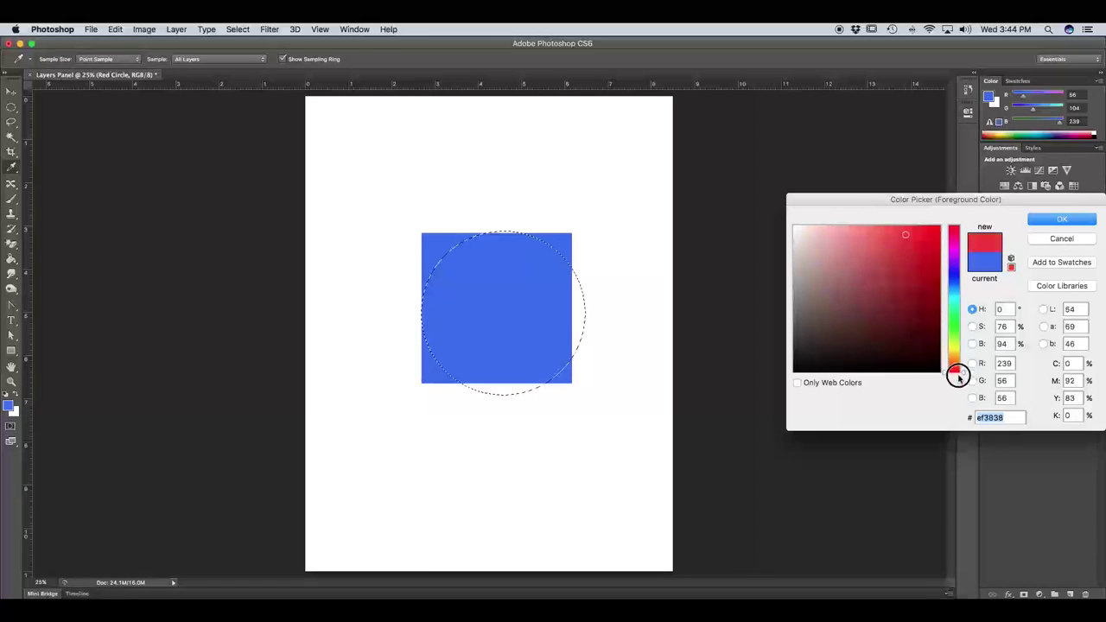
{"action": "left_click_drag", "start_coordinate": [908, 274], "coordinate": [898, 243]}
{"action": "key", "text": "Return"}
Fill the circle with red, deselect, and select the Blue Square layer.
{"action": "key", "text": "g"}
{"action": "left_click", "coordinate": [494, 312]}
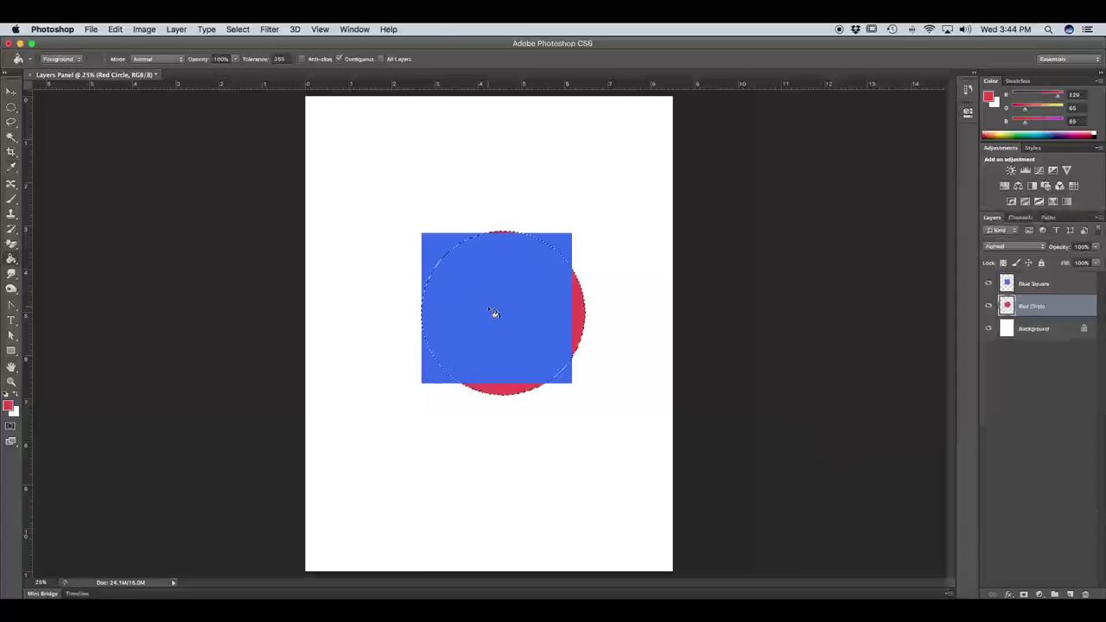
{"action": "key", "text": "super+d"}
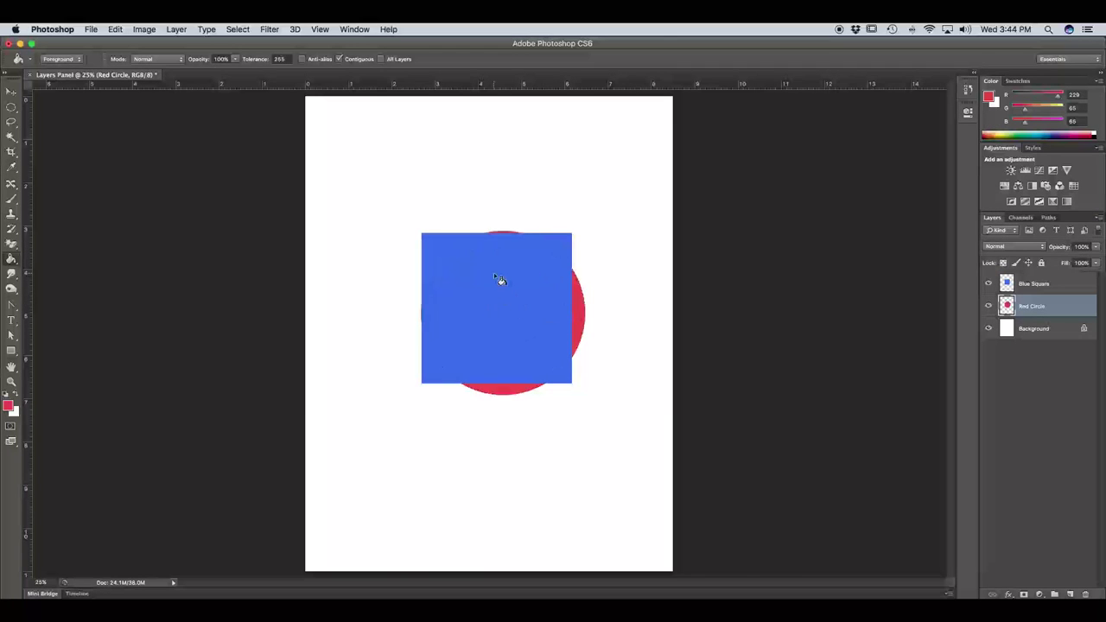
{"action": "left_click", "coordinate": [1039, 286]}
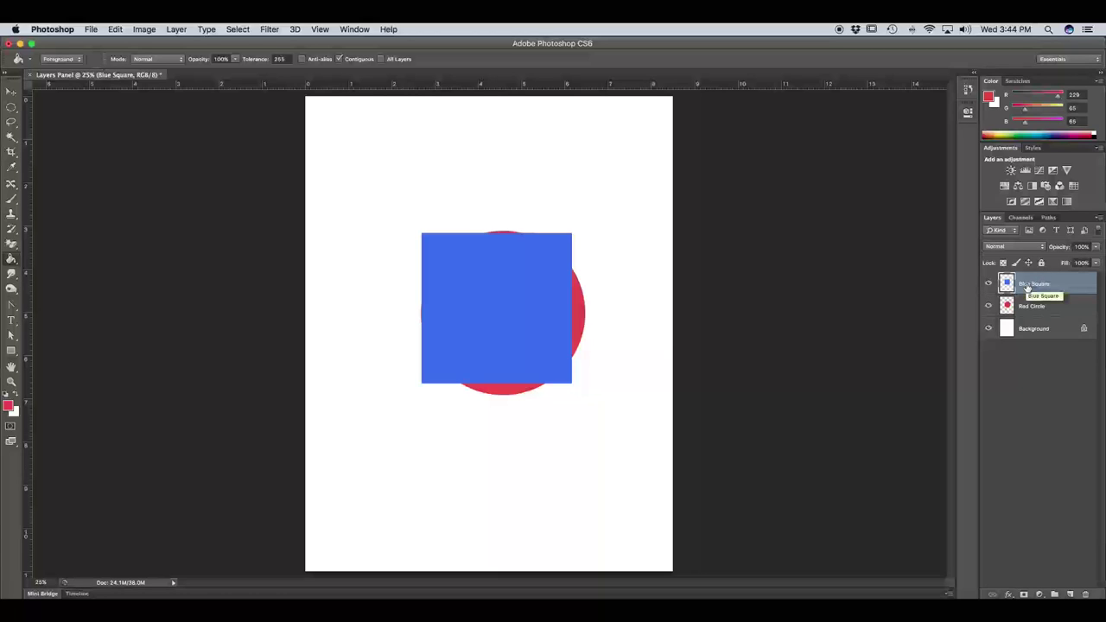
Move the Blue Square layer beneath Red Circle, then briefly hide and reshow the red circle.
{"action": "left_click", "coordinate": [1033, 283]}
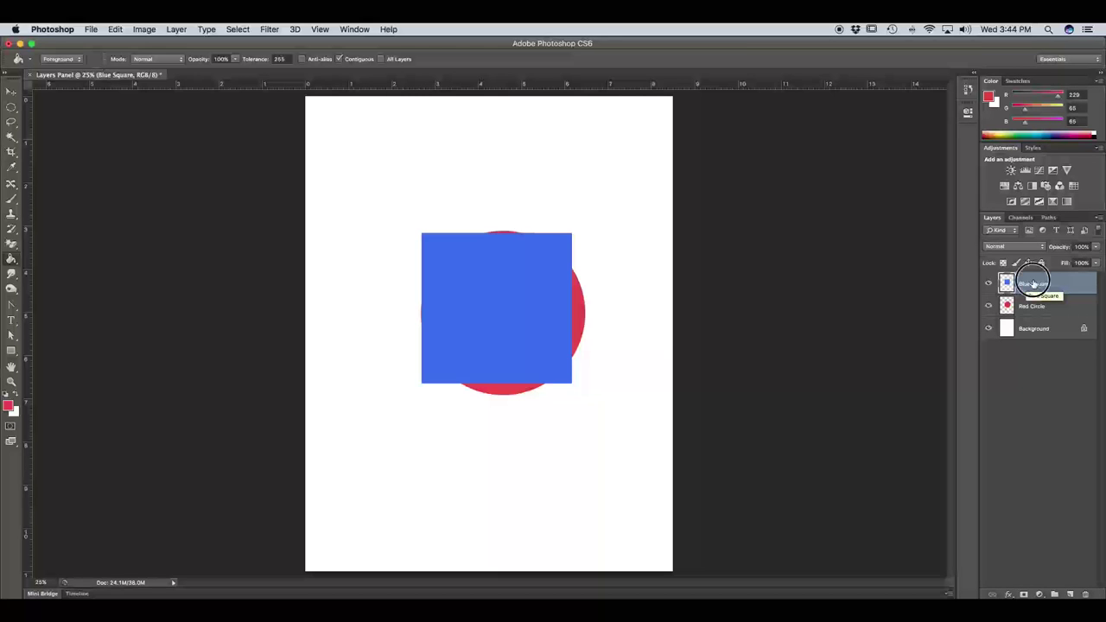
{"action": "left_click_drag", "start_coordinate": [1033, 284], "coordinate": [1034, 307]}
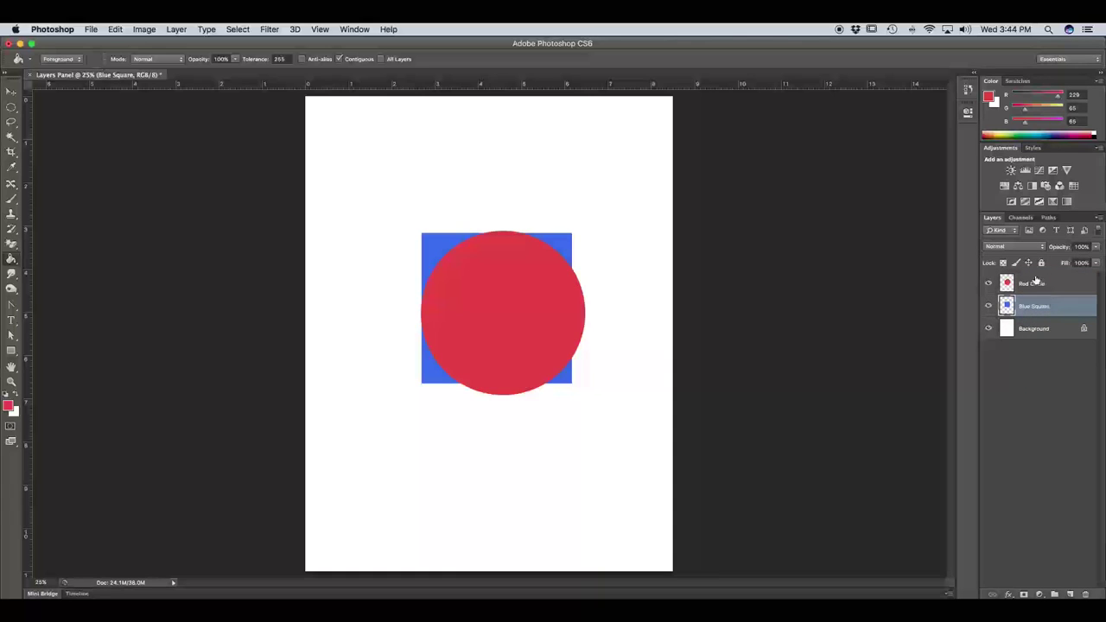
{"action": "left_click", "coordinate": [1036, 284]}
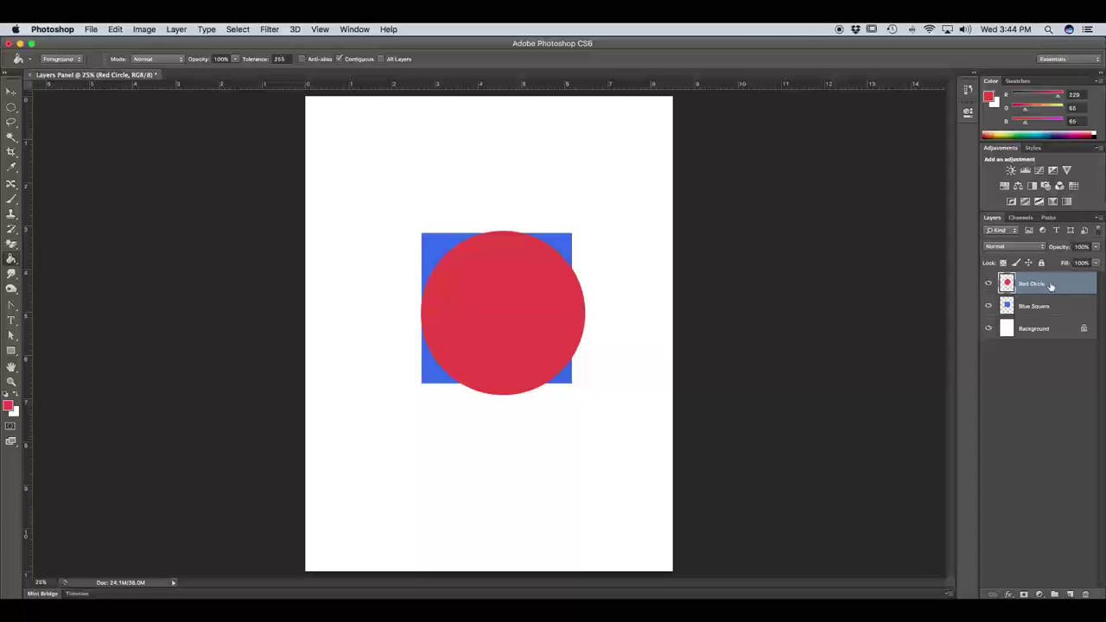
{"action": "left_click", "coordinate": [989, 285]}
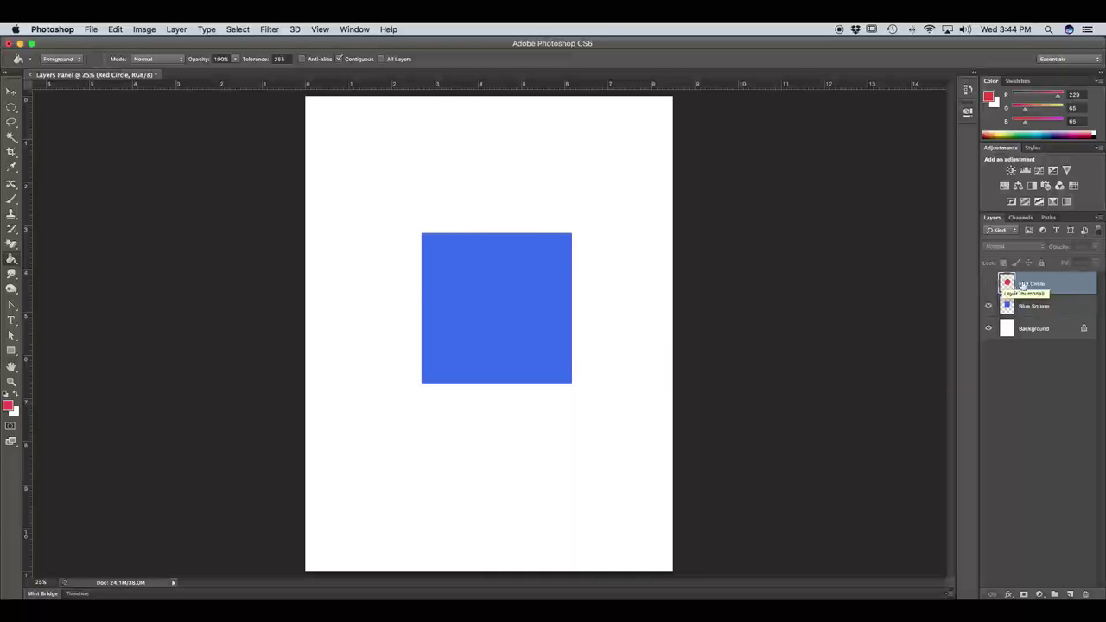
{"action": "left_click", "coordinate": [989, 285]}
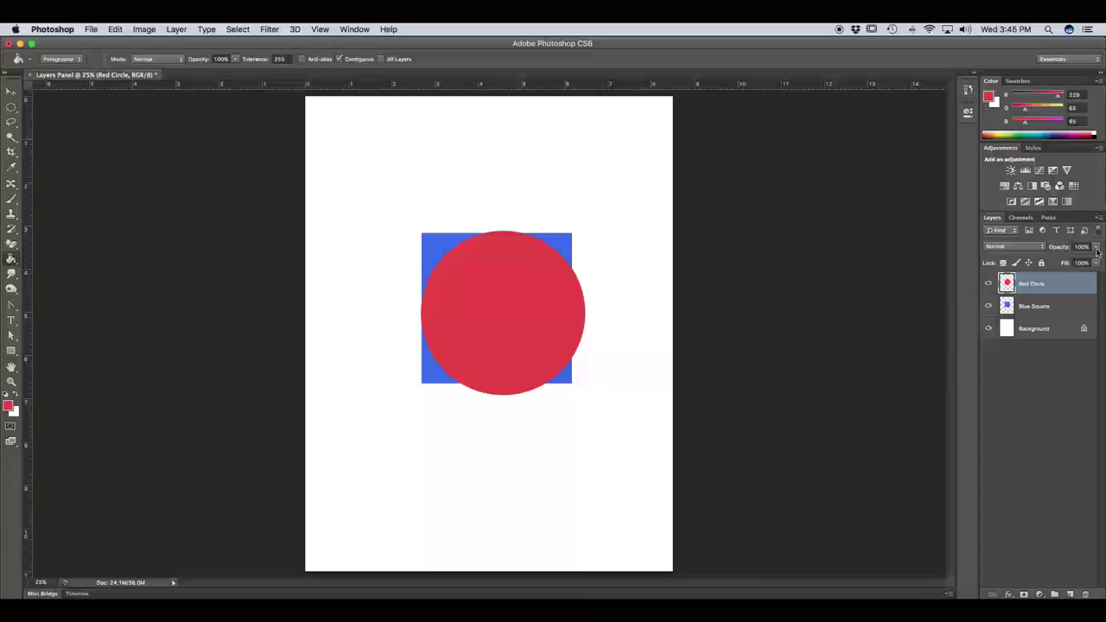
{"action": "left_click_drag", "start_coordinate": [1095, 247], "coordinate": [1067, 265]}
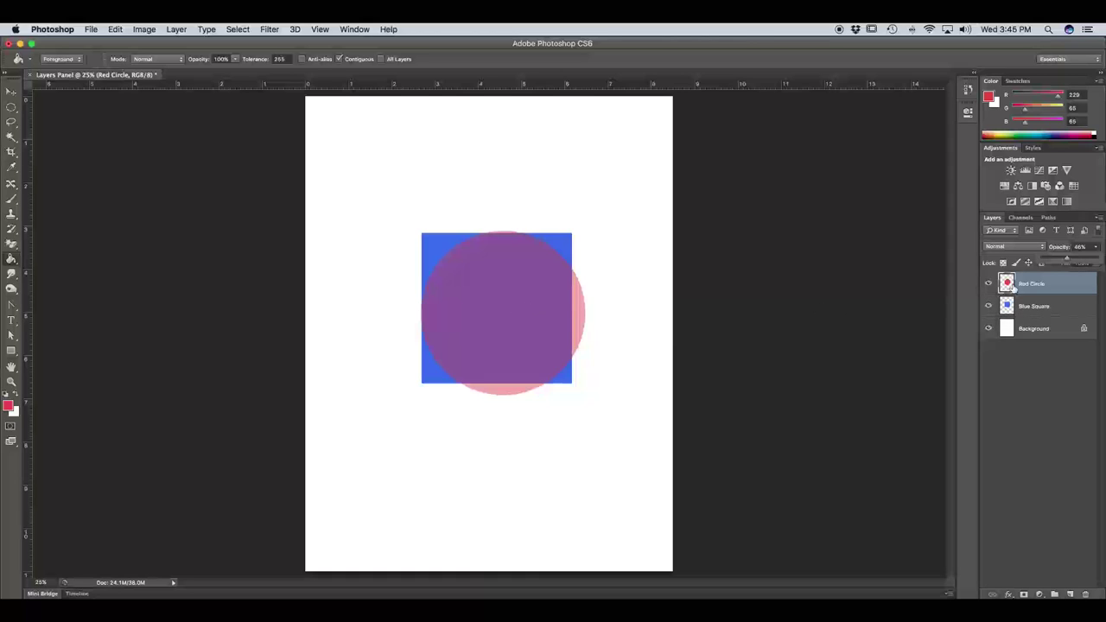
{"action": "left_click_drag", "start_coordinate": [1067, 260], "coordinate": [1100, 264]}
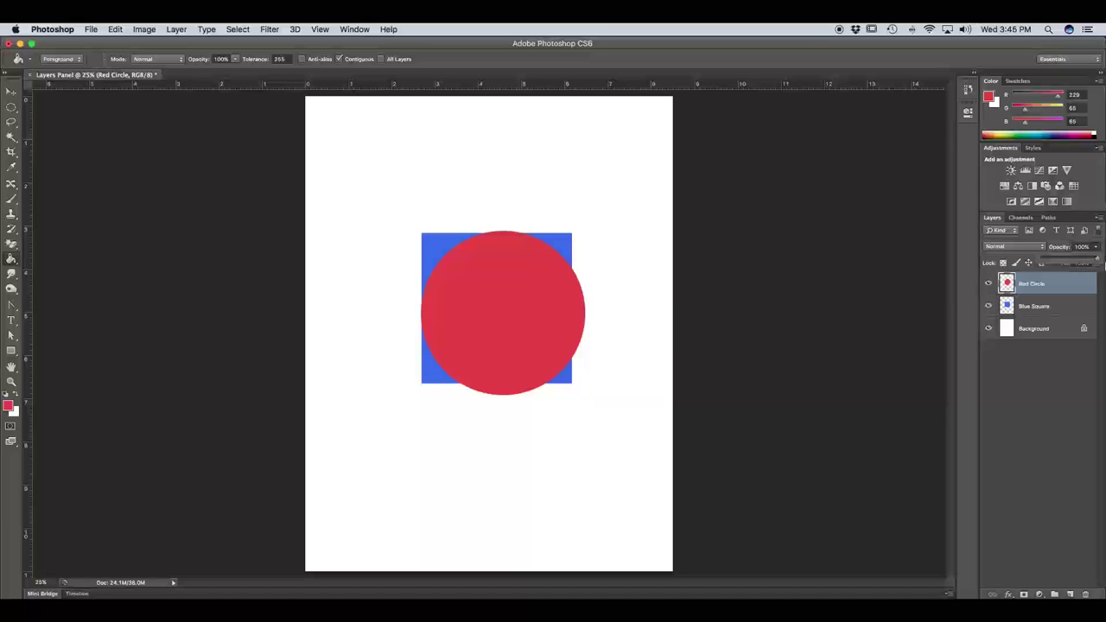
{"action": "left_click", "coordinate": [1049, 382]}
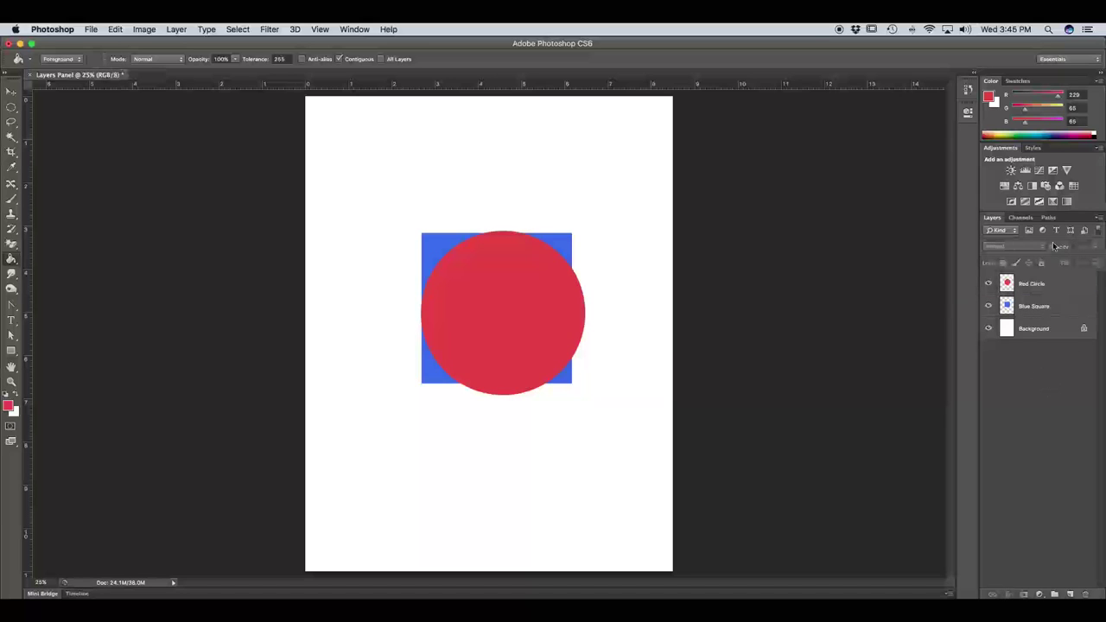
{"action": "left_click", "coordinate": [1025, 286]}
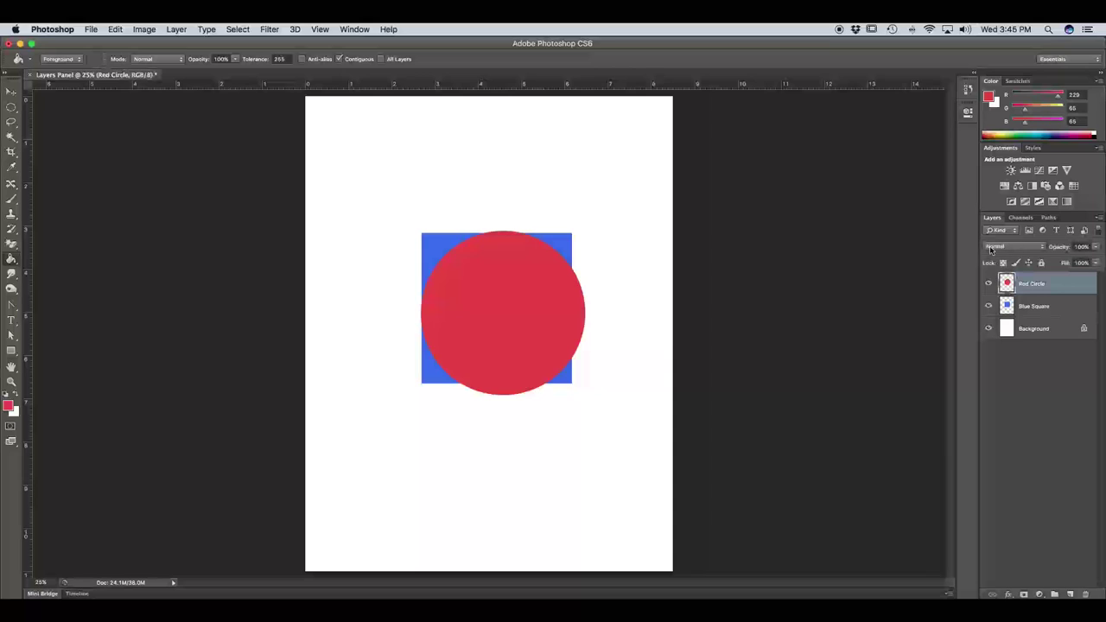
{"action": "left_click", "coordinate": [1043, 251]}
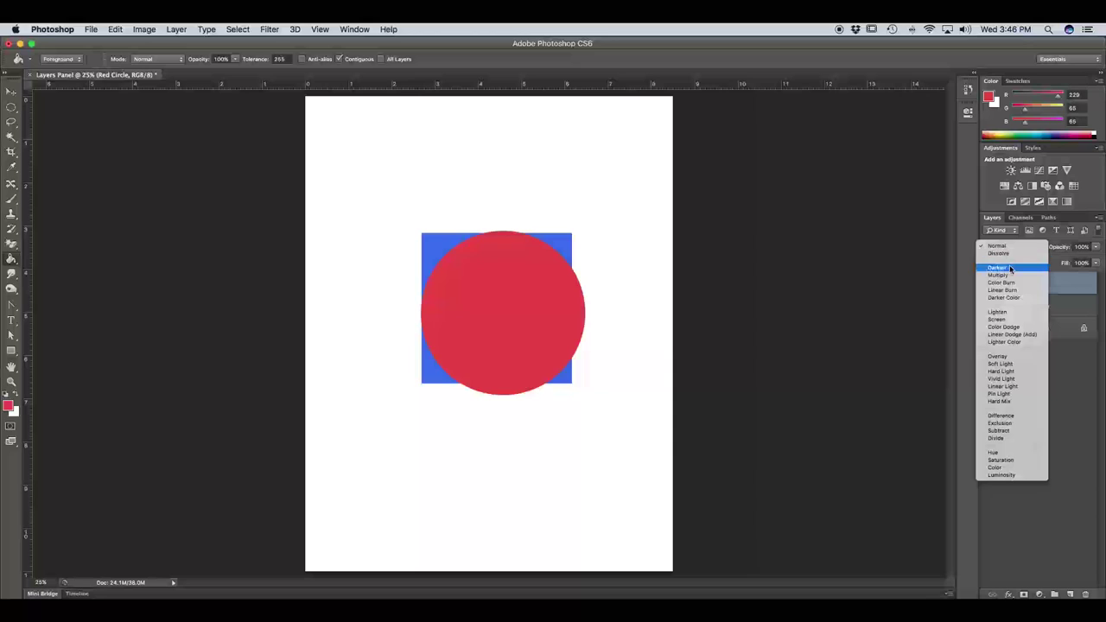
{"action": "left_click", "coordinate": [1008, 363]}
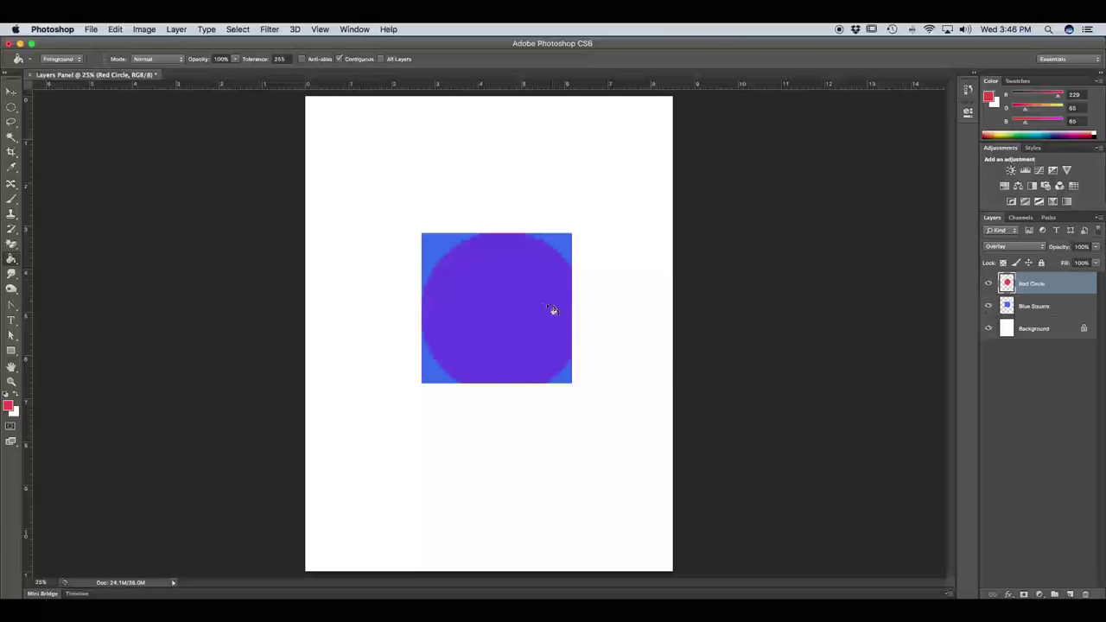
{"action": "left_click", "coordinate": [1011, 247]}
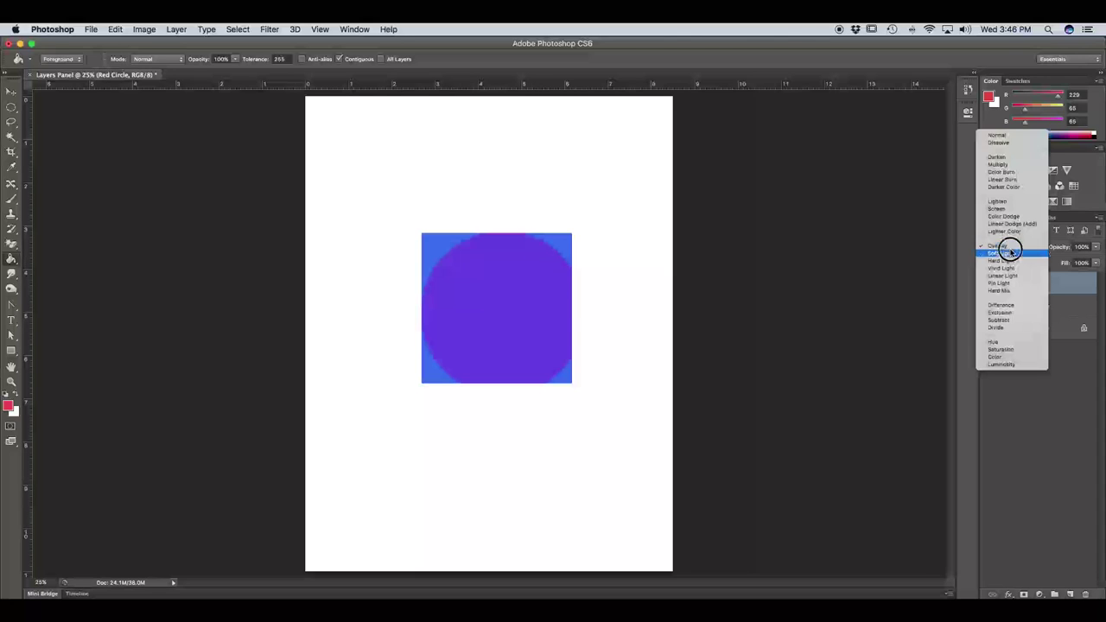
{"action": "left_click", "coordinate": [1007, 136]}
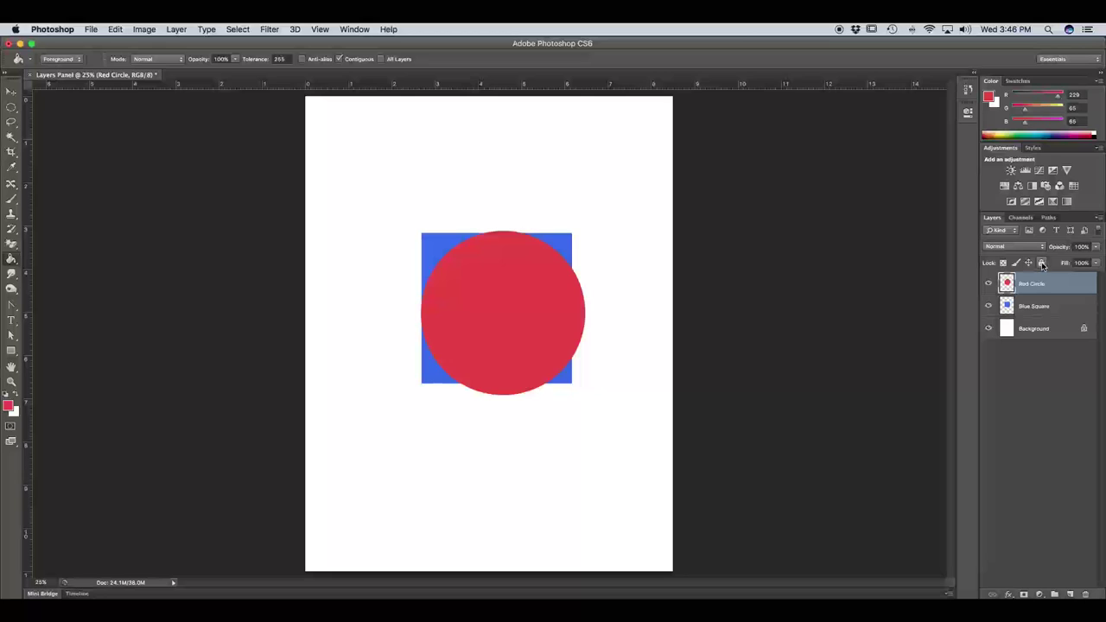
{"action": "left_click", "coordinate": [1042, 263]}
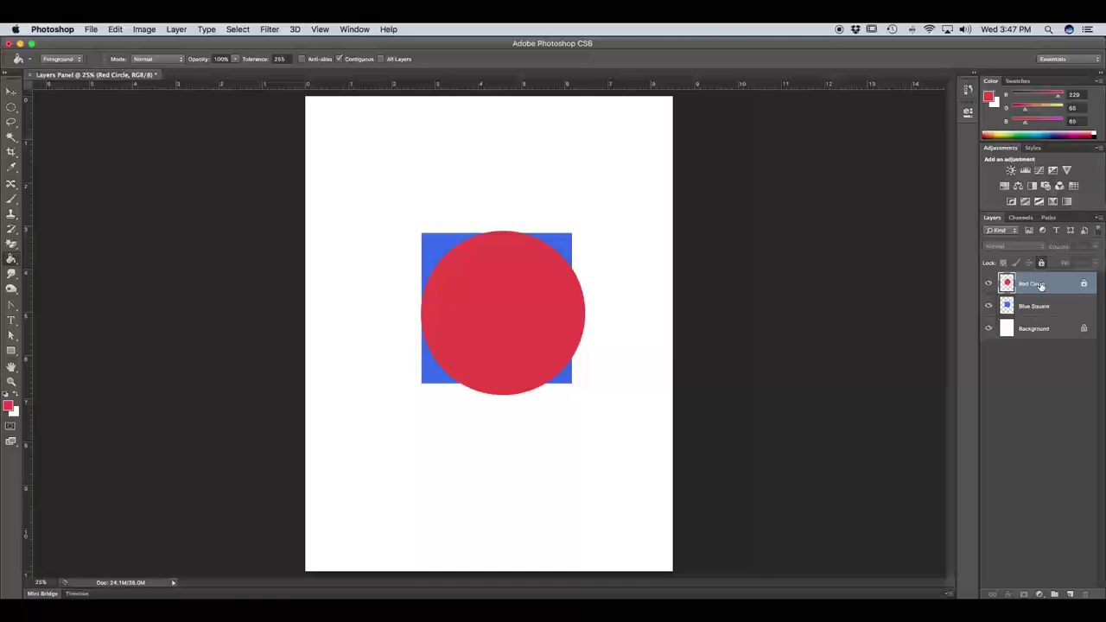
{"action": "left_click", "coordinate": [1043, 263]}
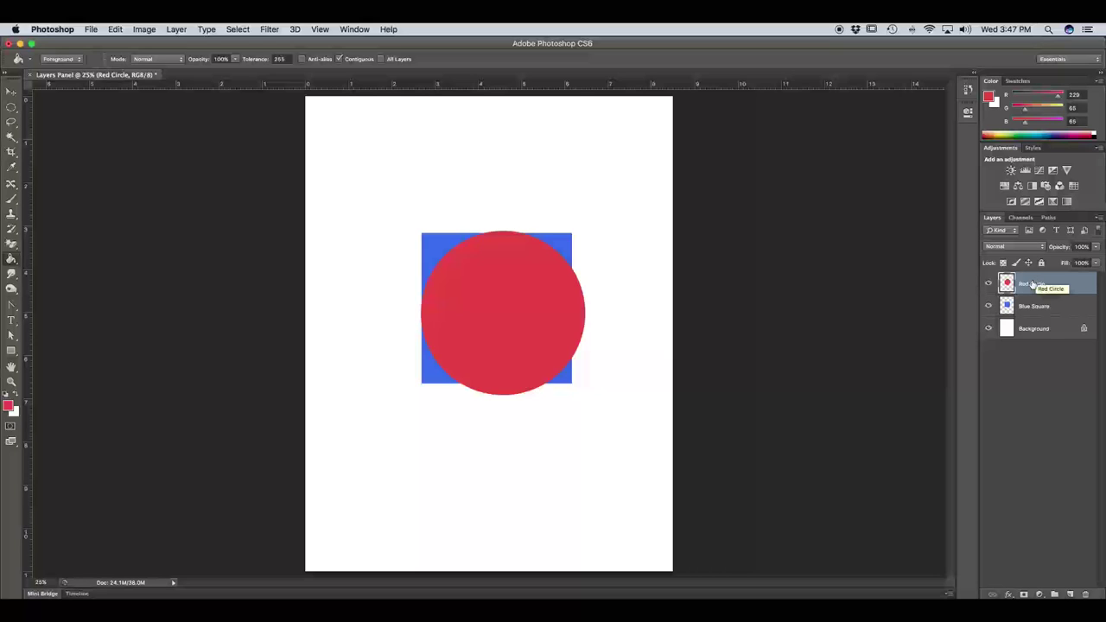
Duplicate the Red Circle layer, rename the copy 'Red Circle 2', and select Blue Square.
{"action": "left_click", "coordinate": [1028, 284]}
{"action": "left_click_drag", "start_coordinate": [1028, 284], "coordinate": [1071, 596]}
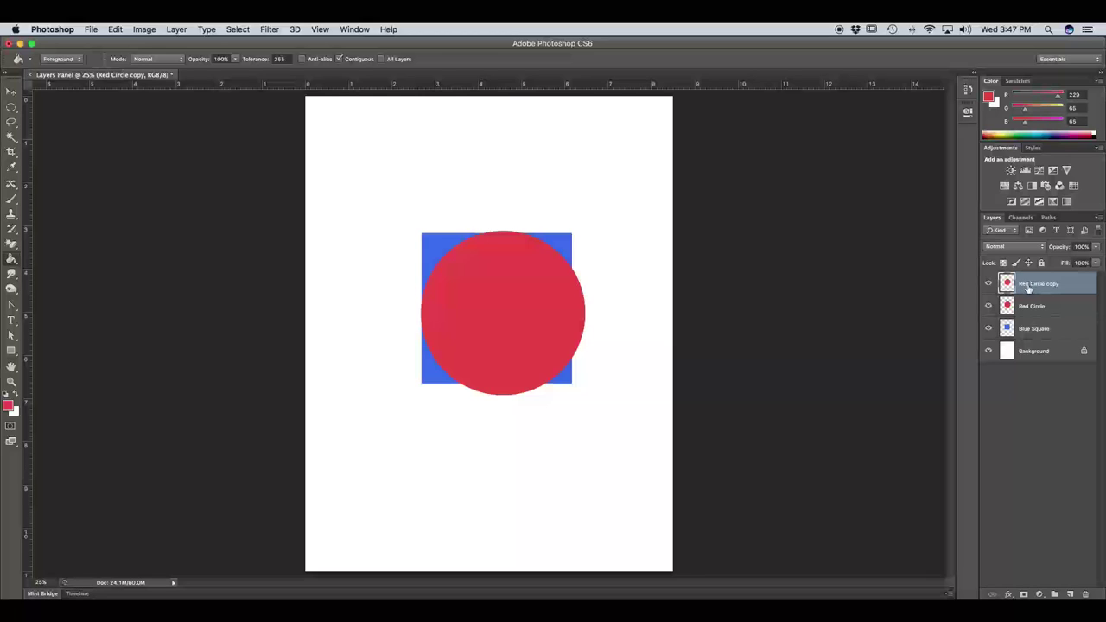
{"action": "double_click", "coordinate": [1047, 284]}
{"action": "key", "text": "BackSpace"}
{"action": "type", "text": "Red Circle 2"}
{"action": "key", "text": "Return"}
{"action": "left_click", "coordinate": [1034, 332]}
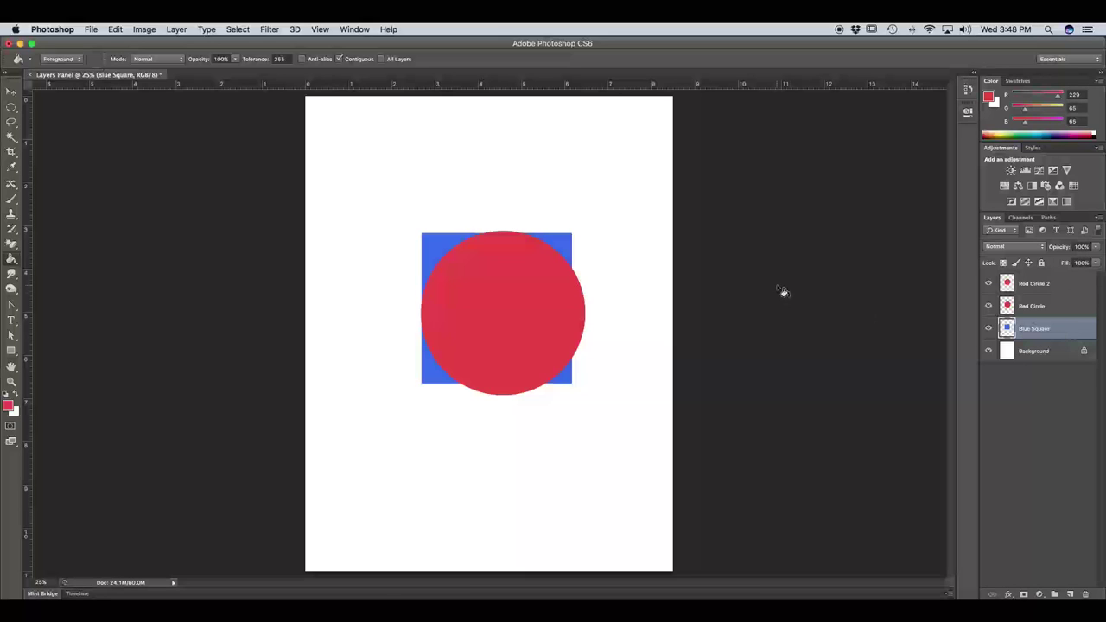
Select all on the Blue Square layer, copy it, and paste it as a new layer.
{"action": "left_click", "coordinate": [237, 29]}
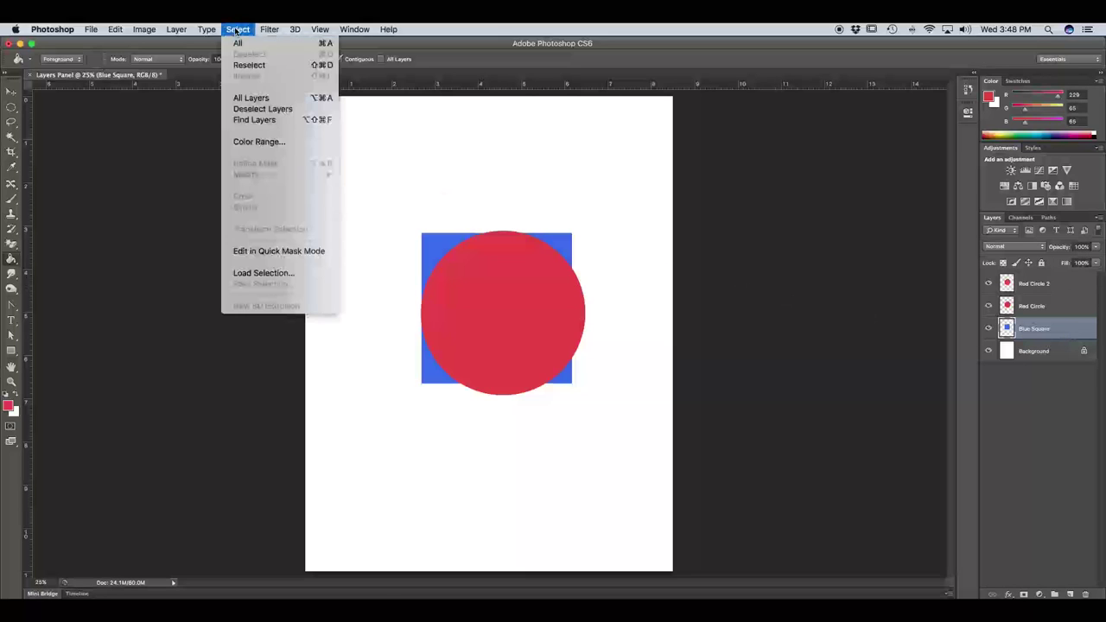
{"action": "left_click", "coordinate": [237, 43]}
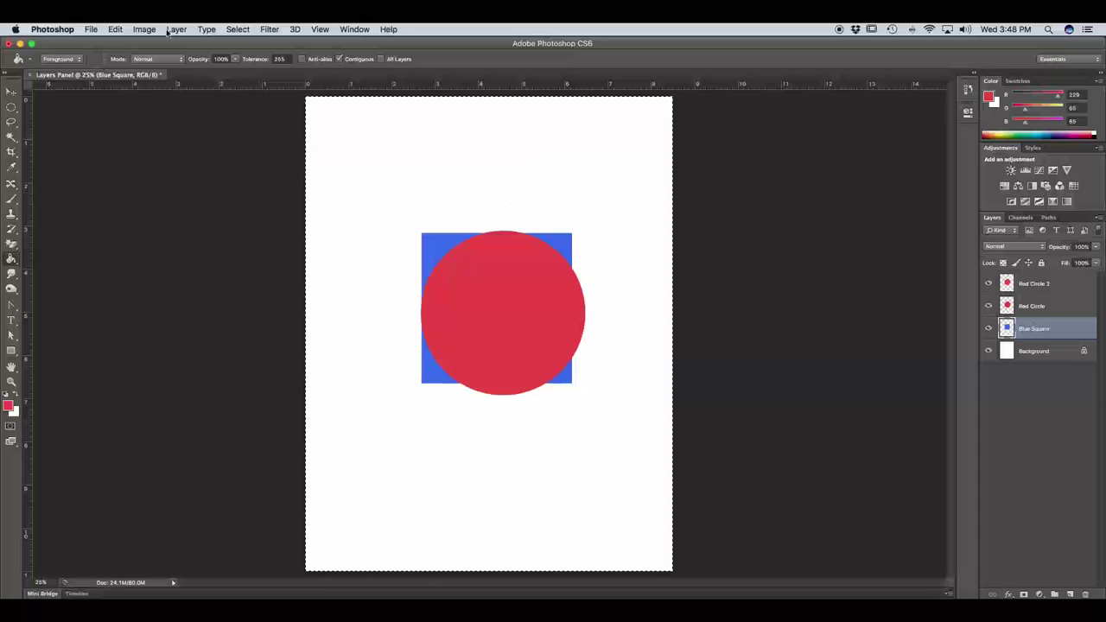
{"action": "left_click", "coordinate": [115, 29]}
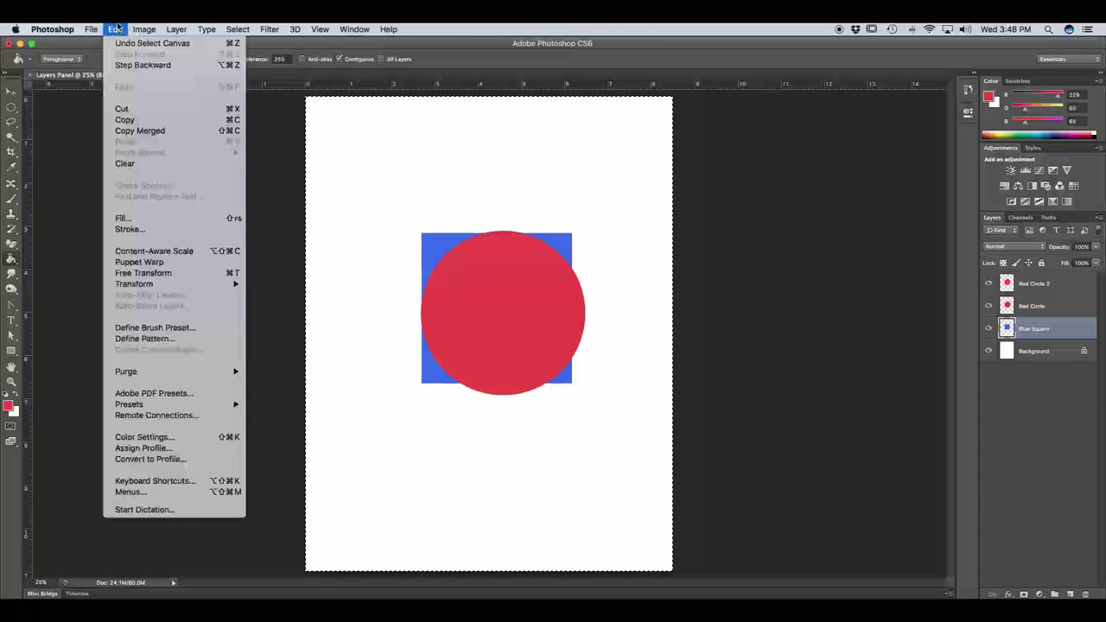
{"action": "left_click", "coordinate": [129, 120]}
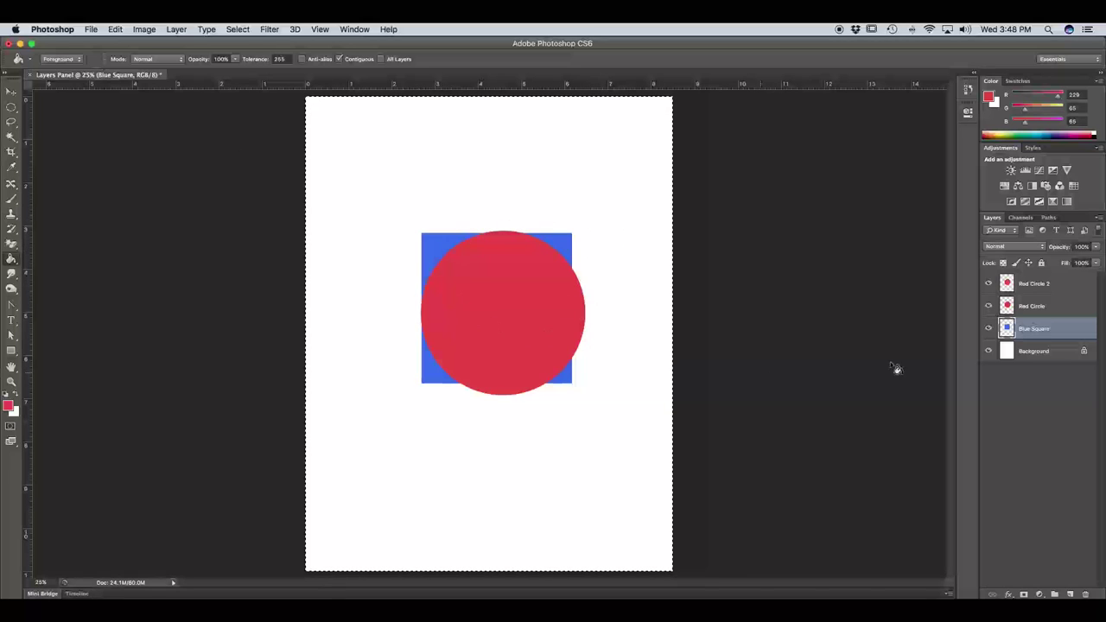
{"action": "left_click", "coordinate": [115, 28]}
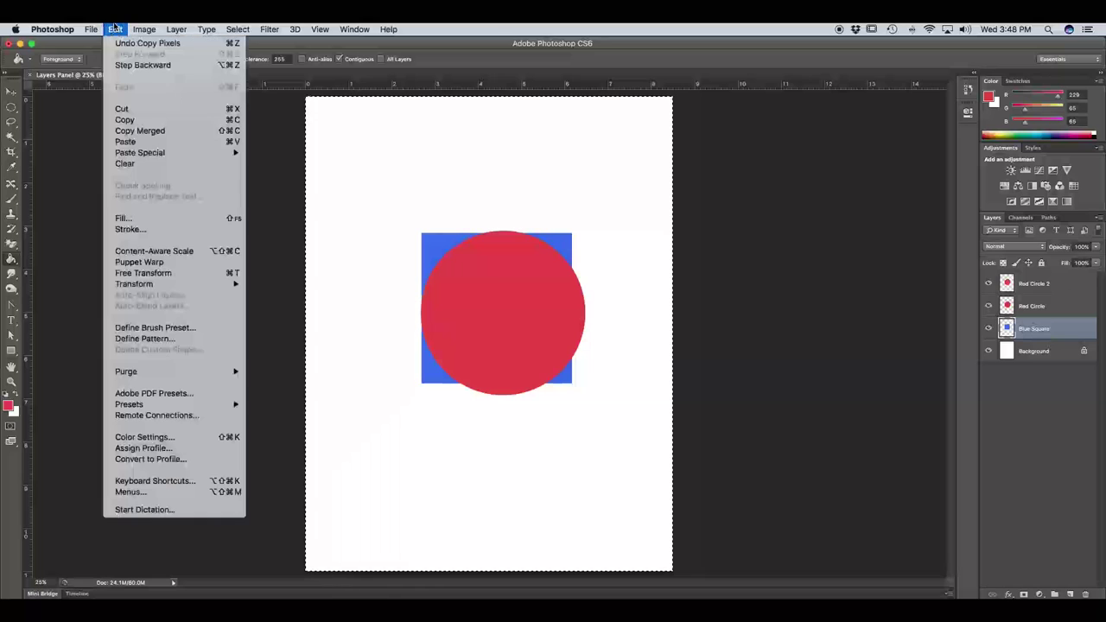
{"action": "left_click", "coordinate": [143, 145]}
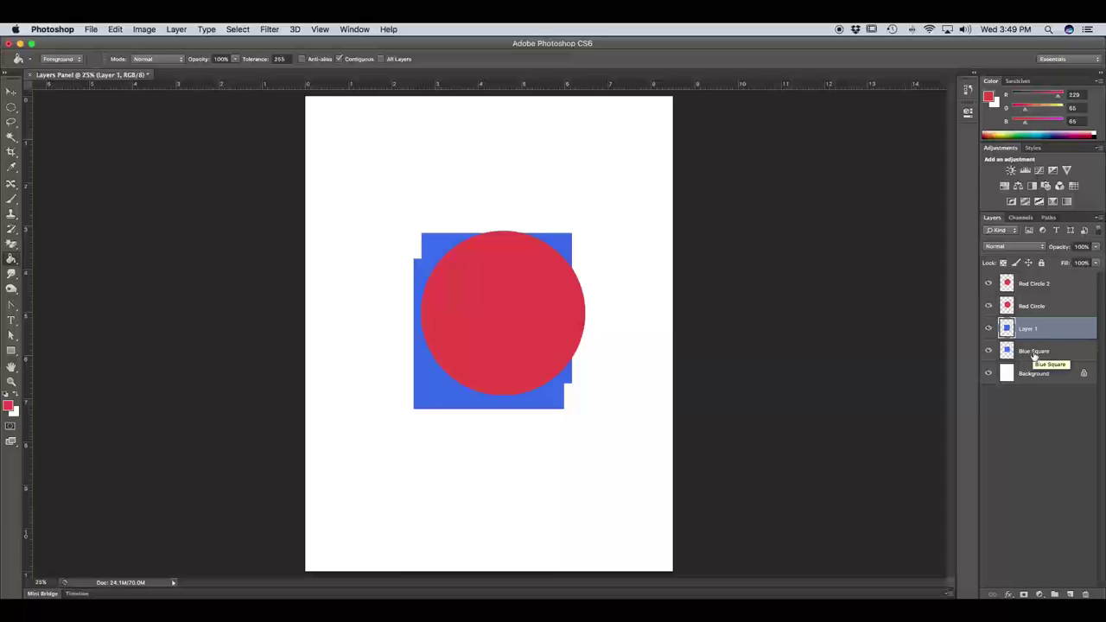
Rename the pasted Layer 1 to 'Blue Square 2'.
{"action": "double_click", "coordinate": [1031, 328]}
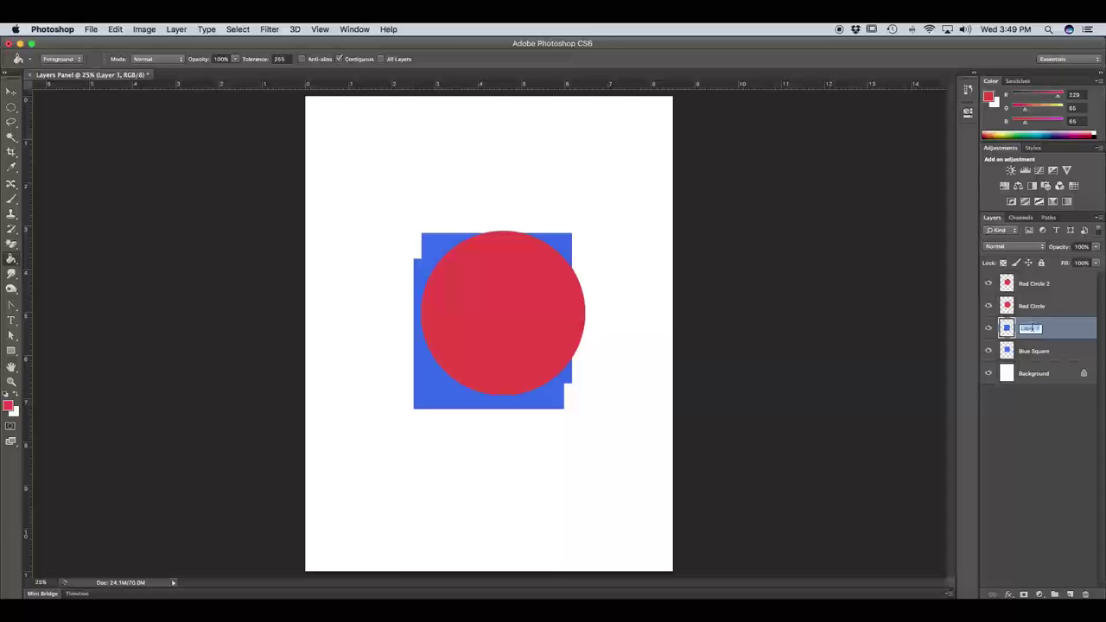
{"action": "type", "text": "Blue Square 2"}
{"action": "key", "text": "Return"}
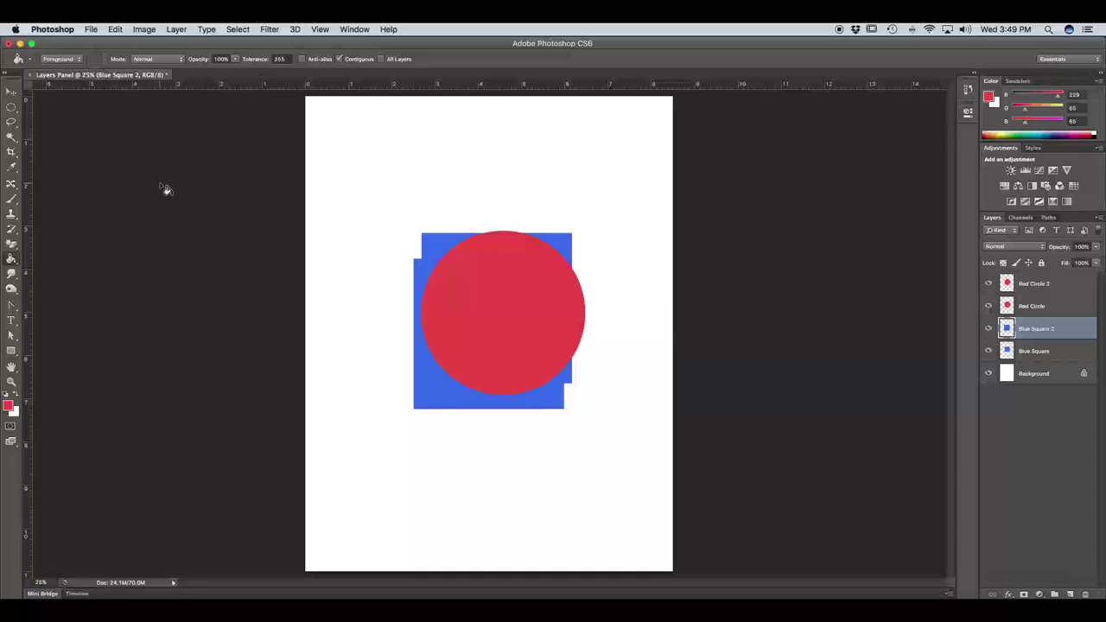
With the Move tool, drag the red circle copies toward the lower left, undoing the last move.
{"action": "left_click", "coordinate": [10, 93]}
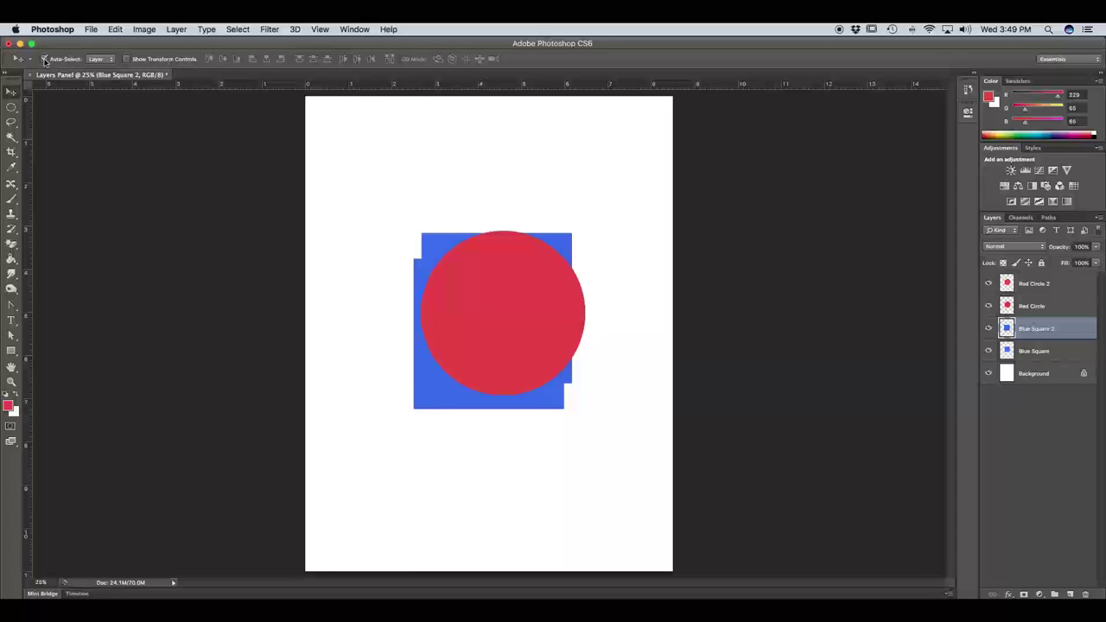
{"action": "left_click_drag", "start_coordinate": [501, 291], "coordinate": [407, 181]}
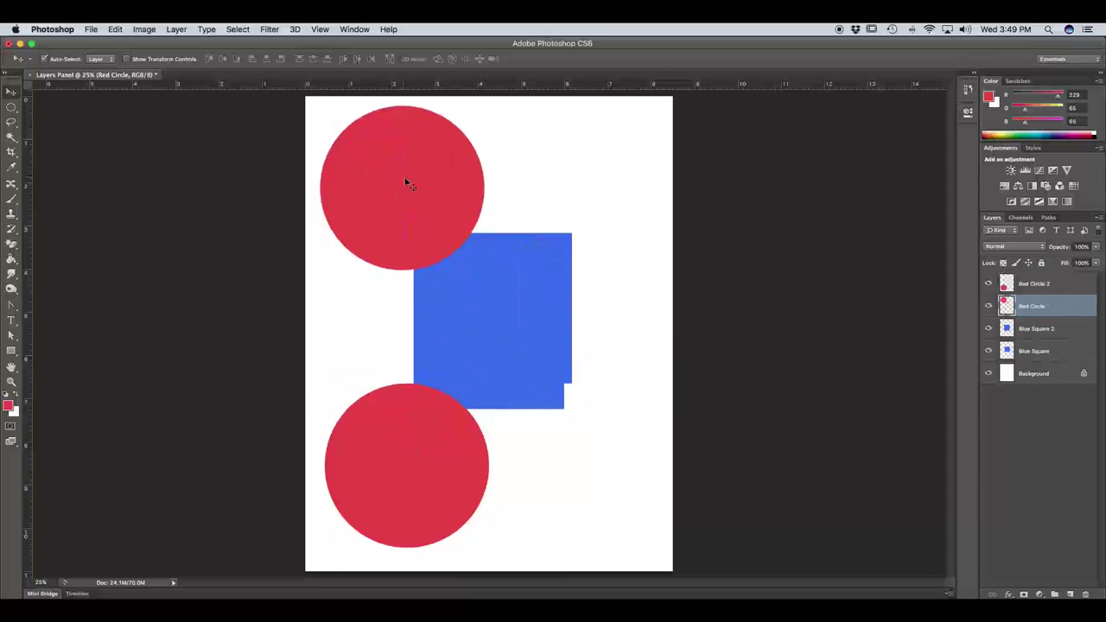
{"action": "left_click_drag", "start_coordinate": [548, 293], "coordinate": [555, 288]}
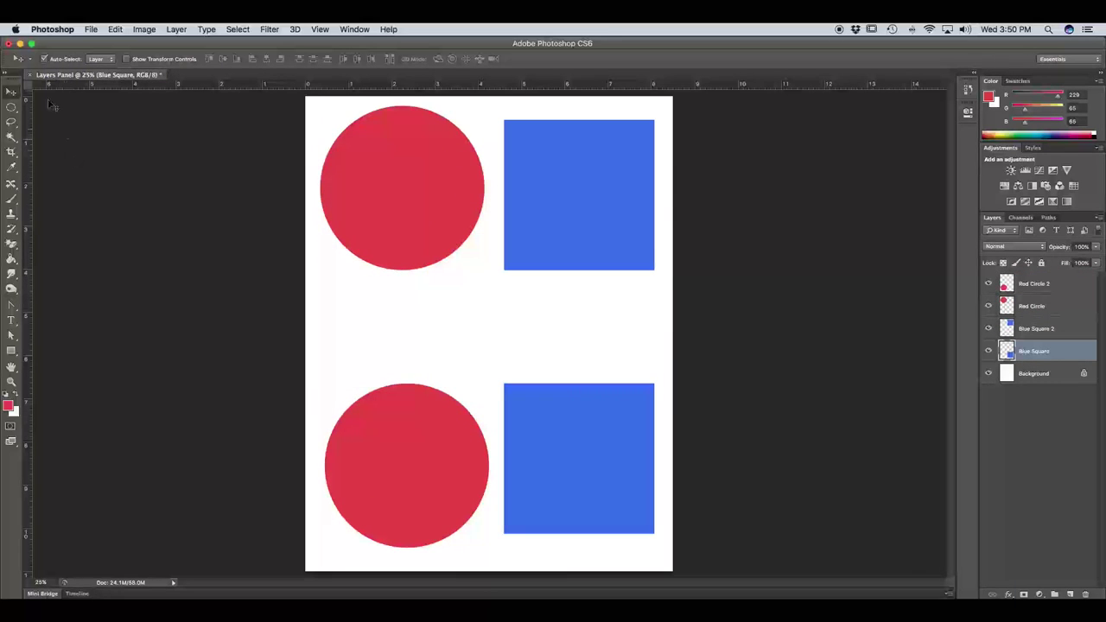
{"action": "left_click", "coordinate": [44, 59]}
{"action": "left_click", "coordinate": [1030, 287]}
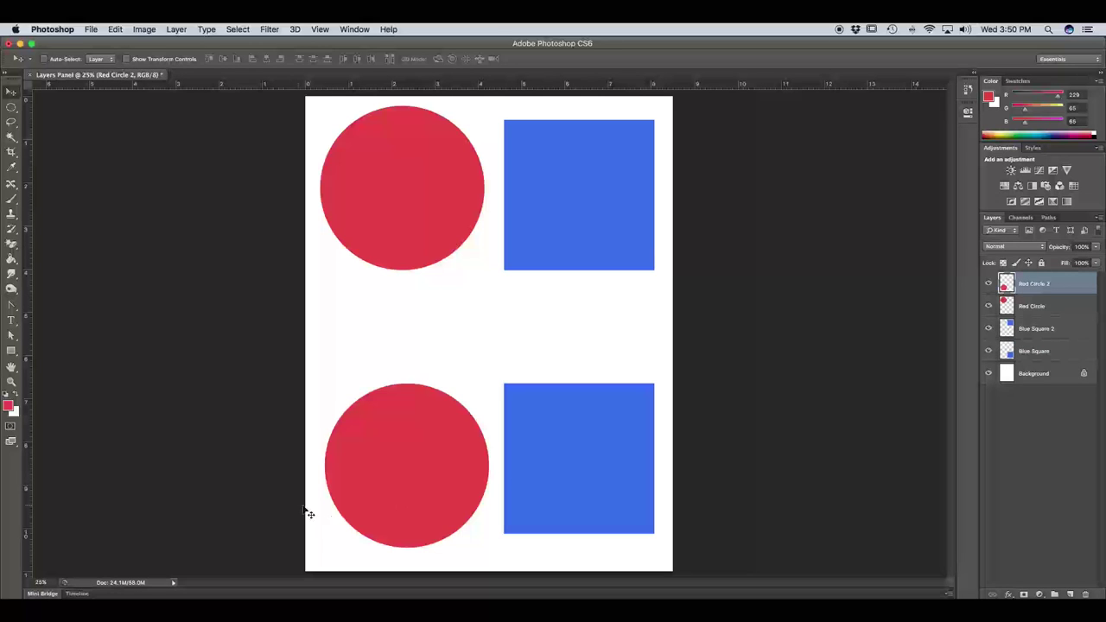
{"action": "mouse_move", "coordinate": [401, 488]}
{"action": "left_mouse_down"}
{"action": "mouse_move", "coordinate": [392, 451]}
{"action": "mouse_move", "coordinate": [393, 477]}
{"action": "left_mouse_up"}
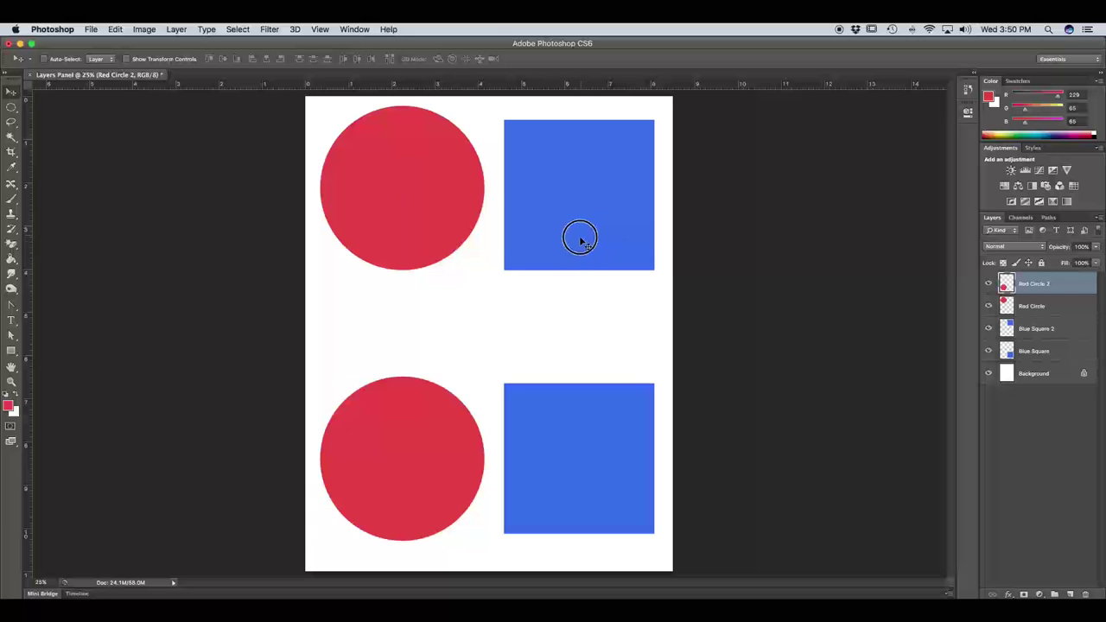
{"action": "left_click_drag", "start_coordinate": [577, 237], "coordinate": [573, 239]}
{"action": "key", "text": "super+z"}
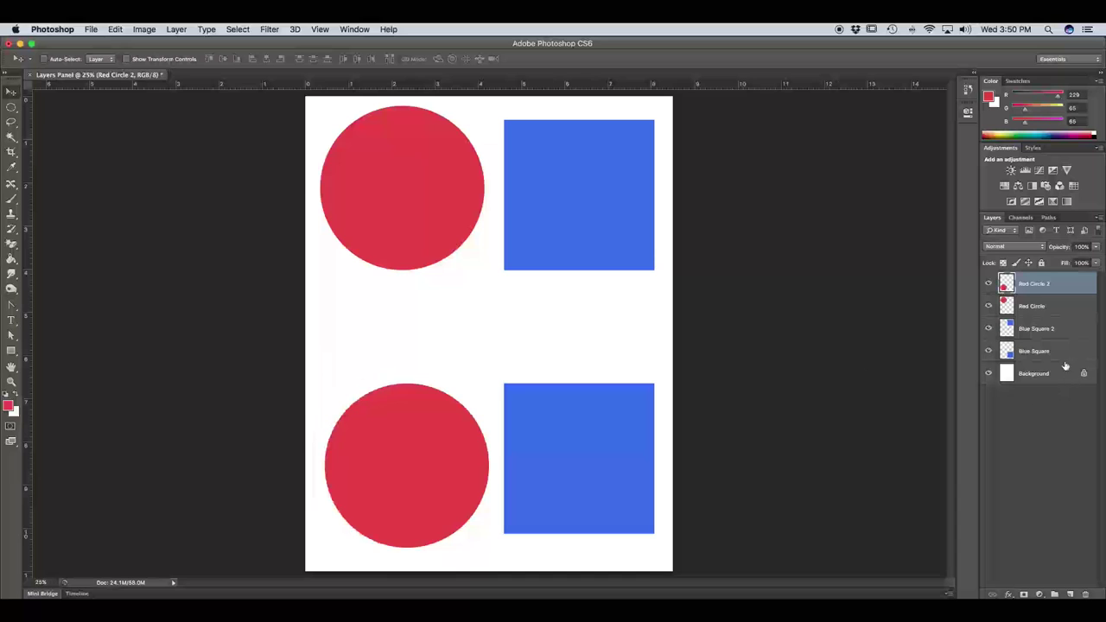
Nudge Blue Square 2 slightly higher, keeping Auto-Select set to pick individual layers.
{"action": "left_click", "coordinate": [1049, 328]}
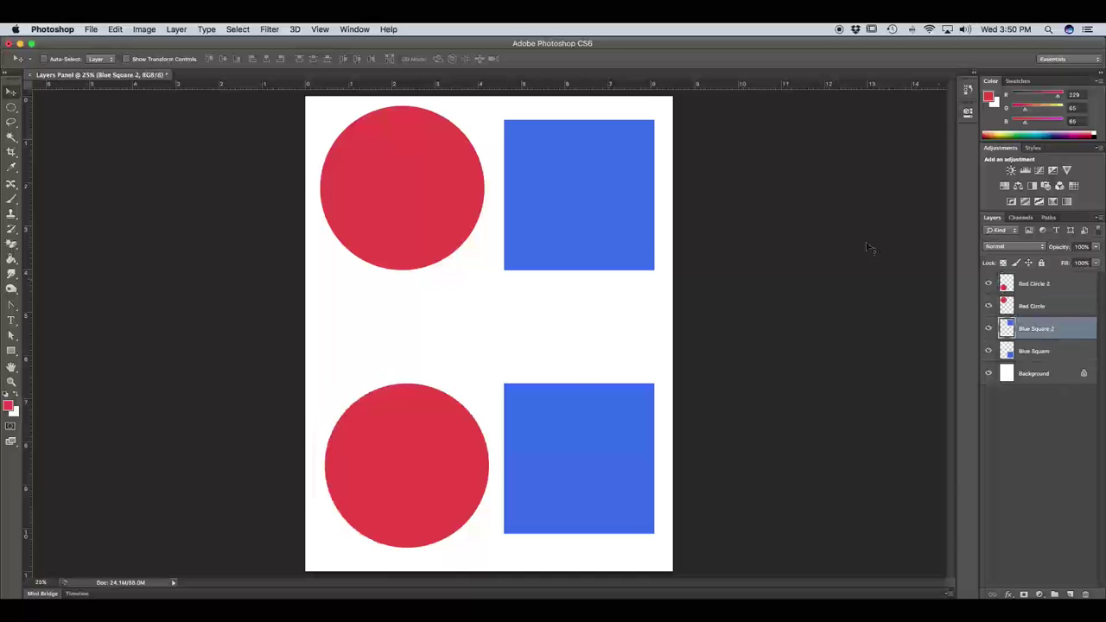
{"action": "mouse_move", "coordinate": [574, 195]}
{"action": "left_mouse_down"}
{"action": "mouse_move", "coordinate": [562, 222]}
{"action": "mouse_move", "coordinate": [574, 187]}
{"action": "left_mouse_up"}
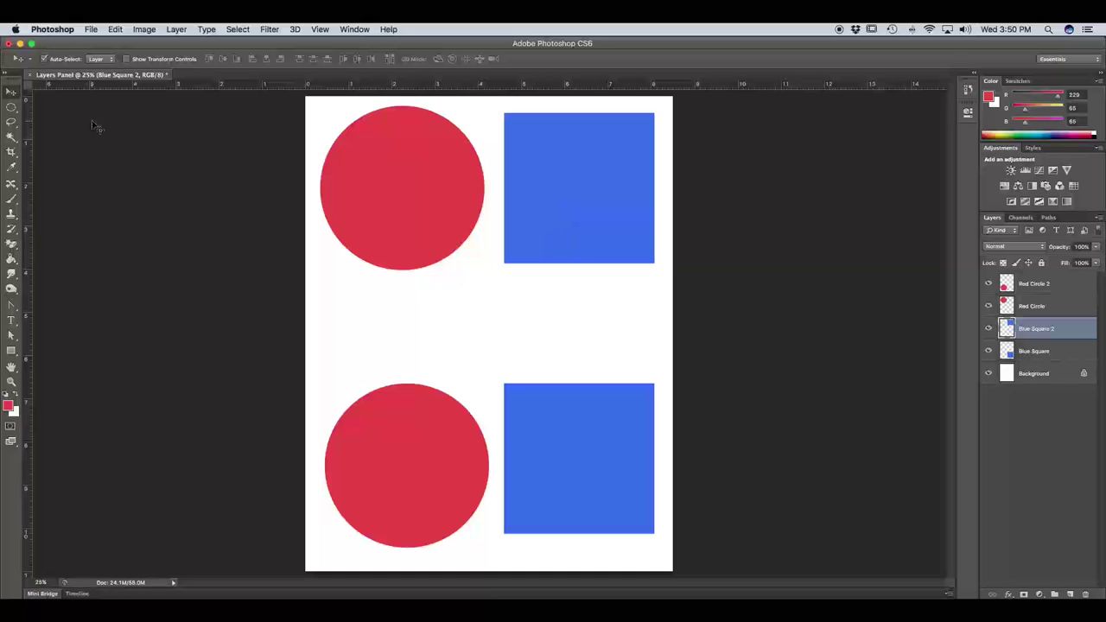
{"action": "left_click", "coordinate": [98, 59]}
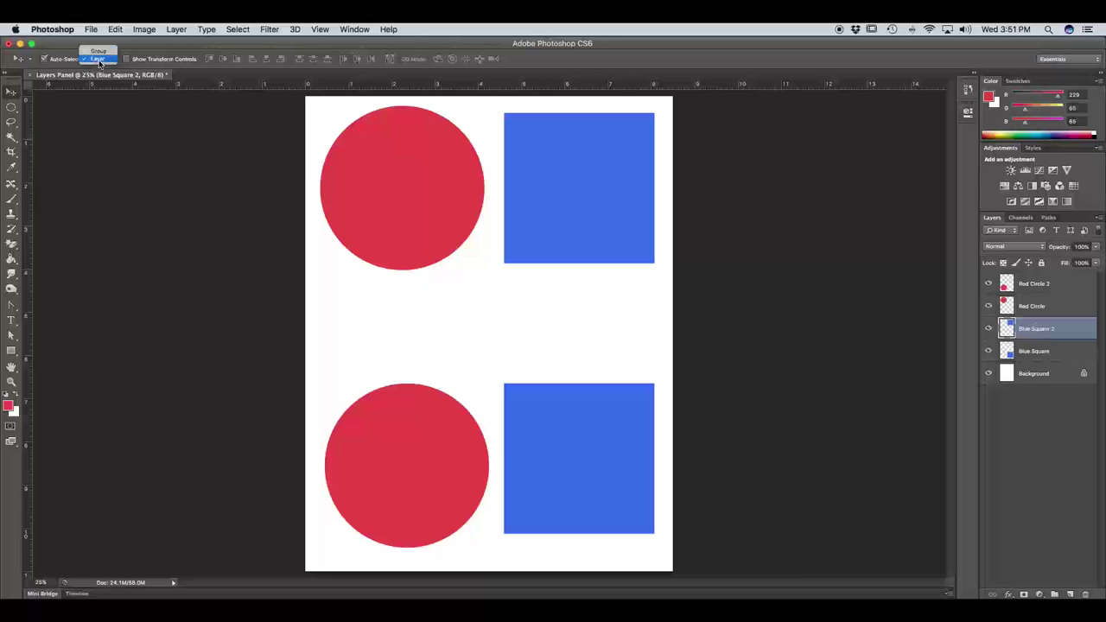
{"action": "left_click", "coordinate": [98, 60]}
{"action": "left_click", "coordinate": [127, 58]}
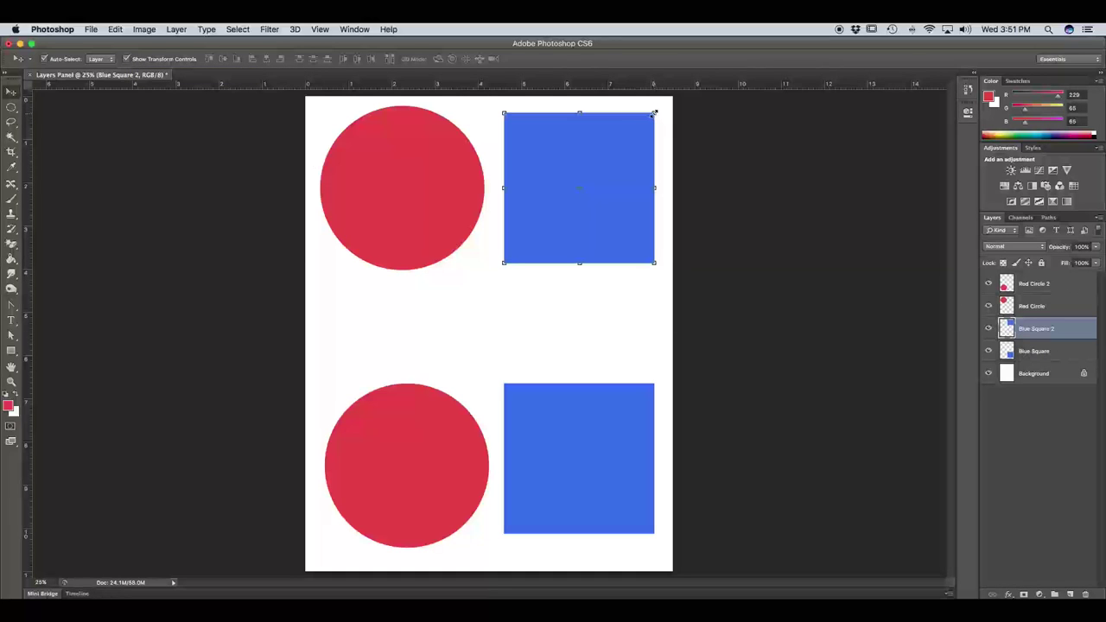
{"action": "mouse_move", "coordinate": [654, 113]}
{"action": "left_mouse_down"}
{"action": "mouse_move", "coordinate": [577, 204]}
{"action": "mouse_move", "coordinate": [656, 115]}
{"action": "left_mouse_up"}
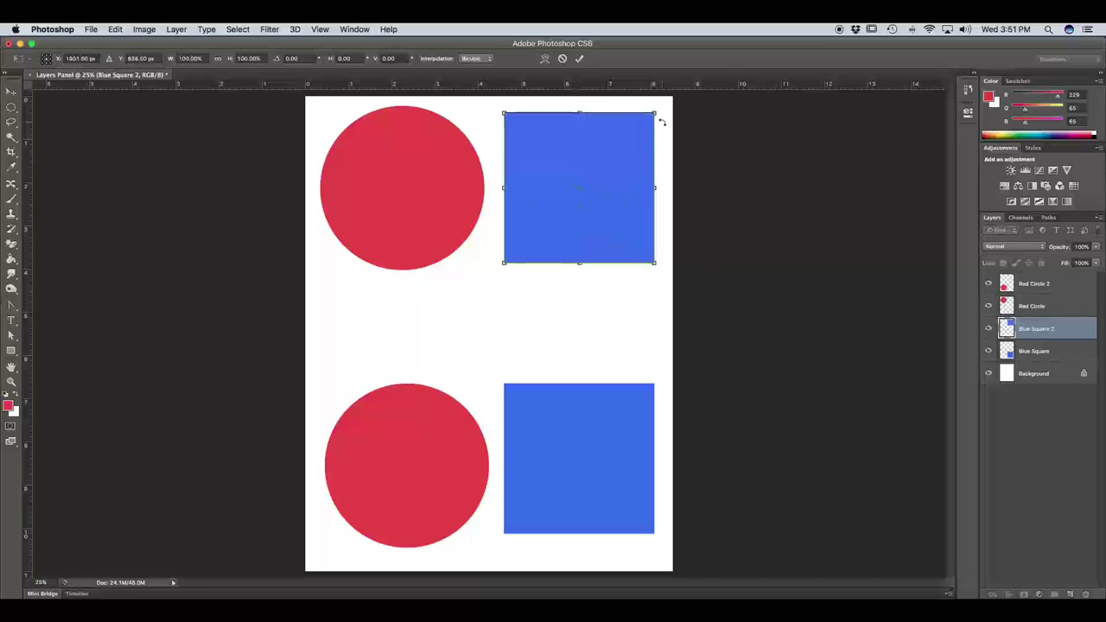
{"action": "left_click_drag", "start_coordinate": [664, 112], "coordinate": [673, 217]}
{"action": "key", "text": "ctrl+z"}
{"action": "key", "text": "Escape"}
{"action": "left_click", "coordinate": [127, 59]}
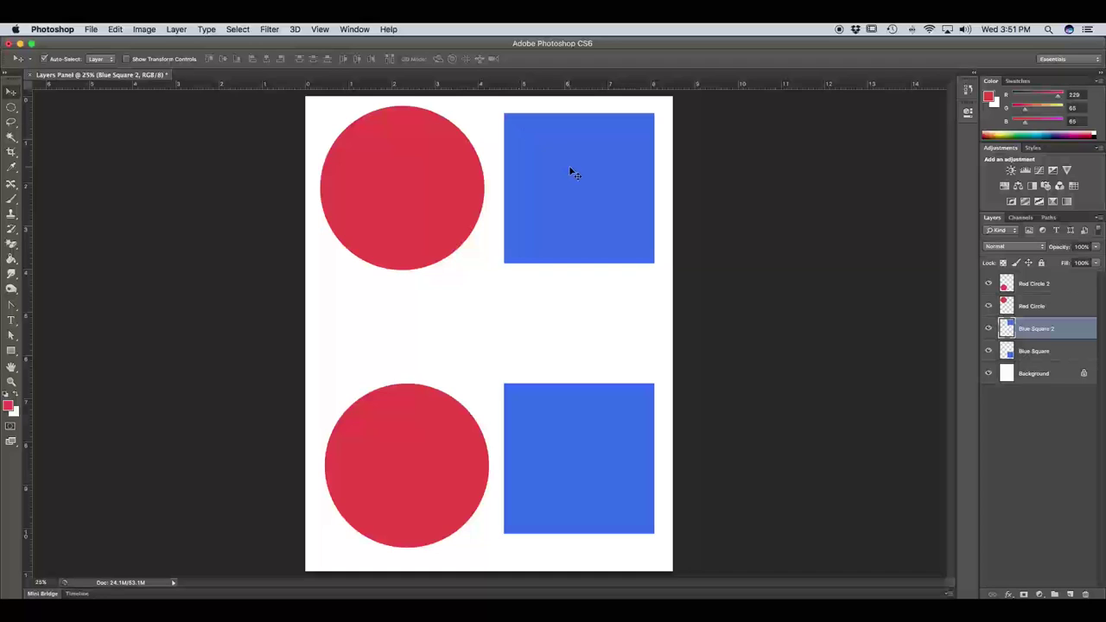
{"action": "key", "text": "super+t"}
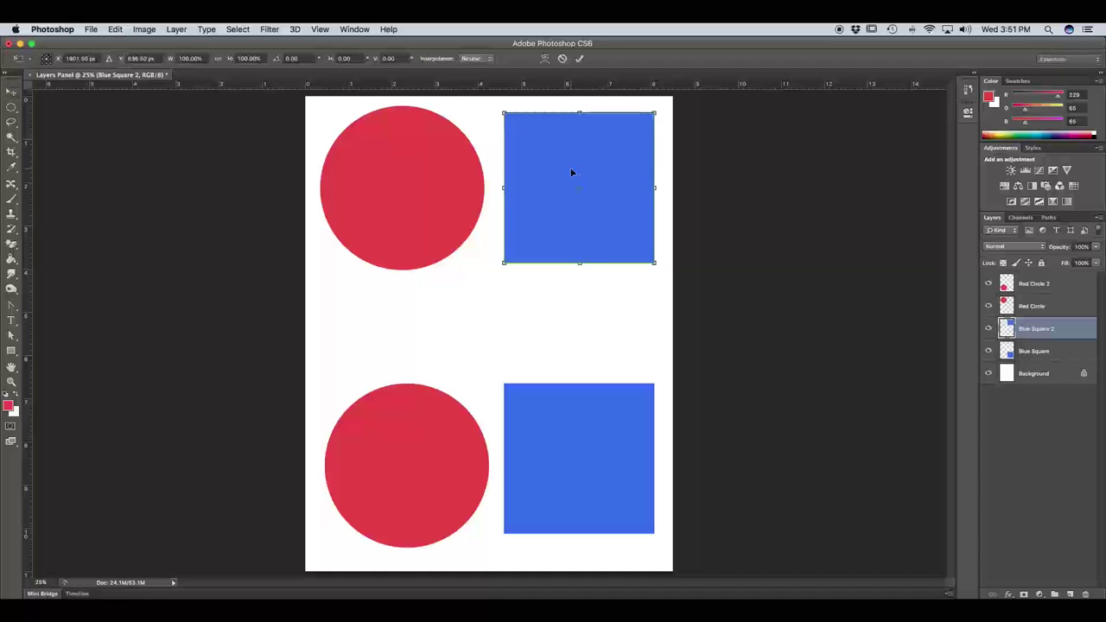
{"action": "left_click", "coordinate": [561, 58]}
{"action": "left_click", "coordinate": [1019, 445]}
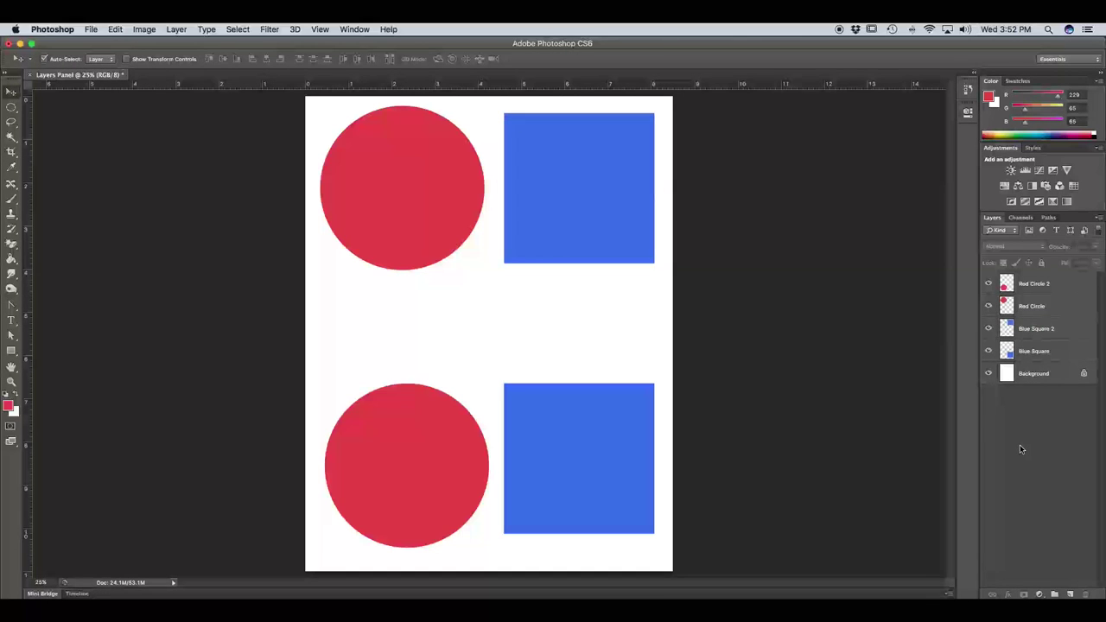
{"action": "left_click", "coordinate": [1034, 285]}
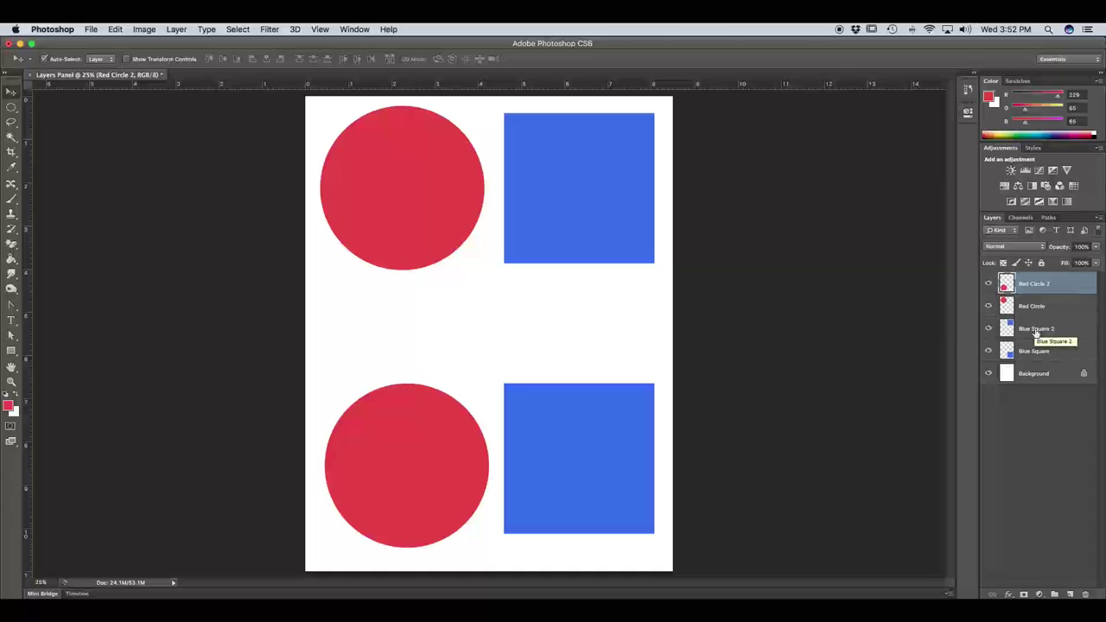
{"action": "left_click", "coordinate": [1036, 330], "text": "shift"}
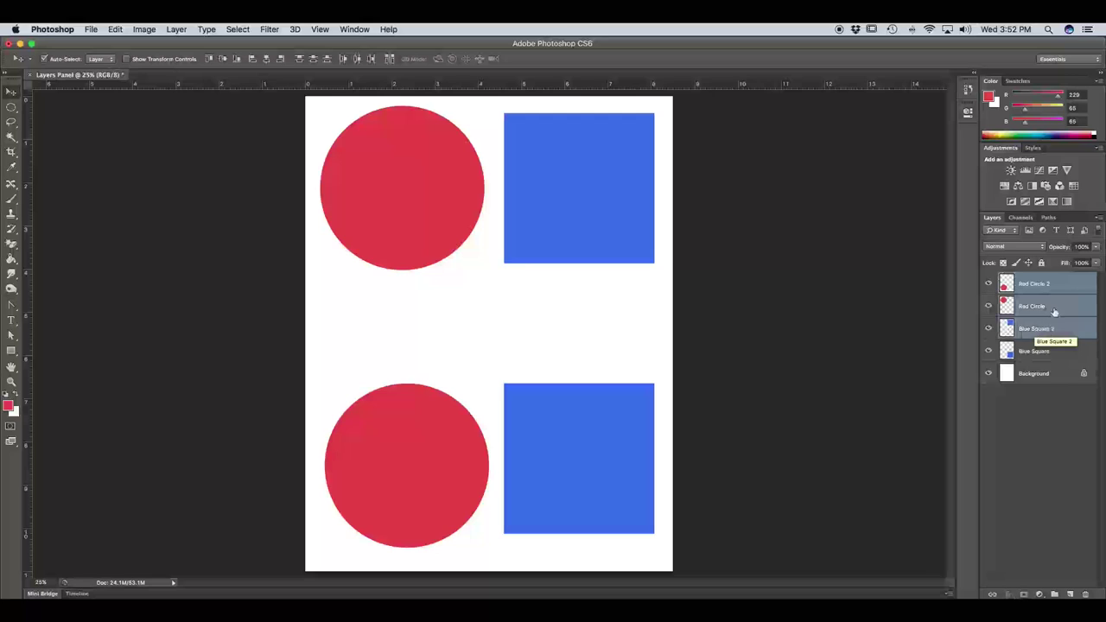
{"action": "left_click", "coordinate": [1045, 373]}
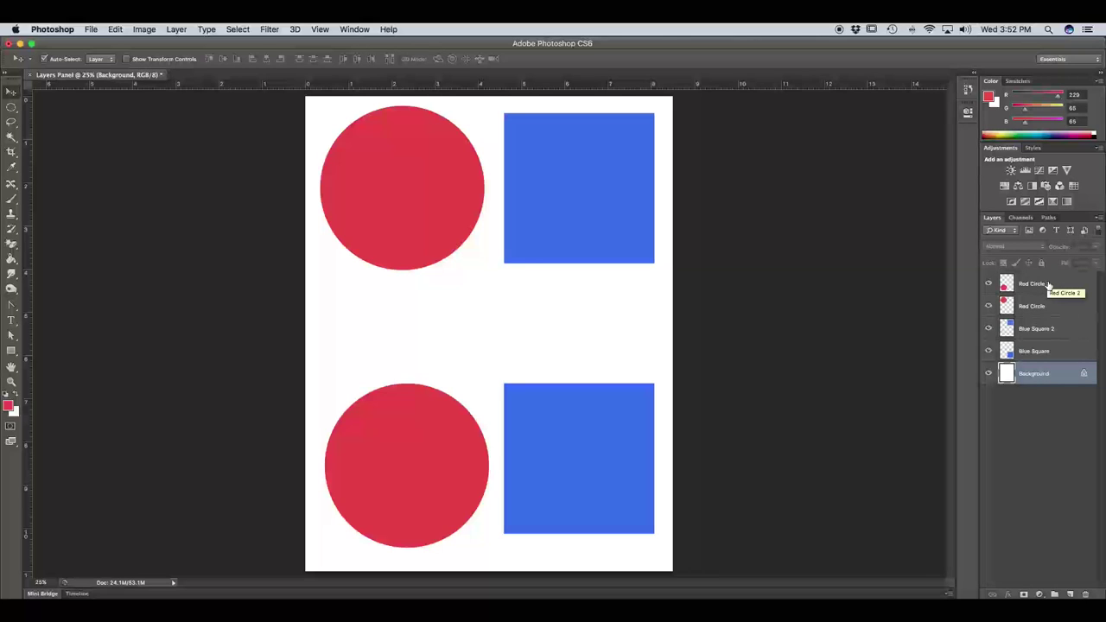
{"action": "left_click", "coordinate": [1048, 285], "text": "super"}
{"action": "left_click", "coordinate": [1041, 328], "text": "super"}
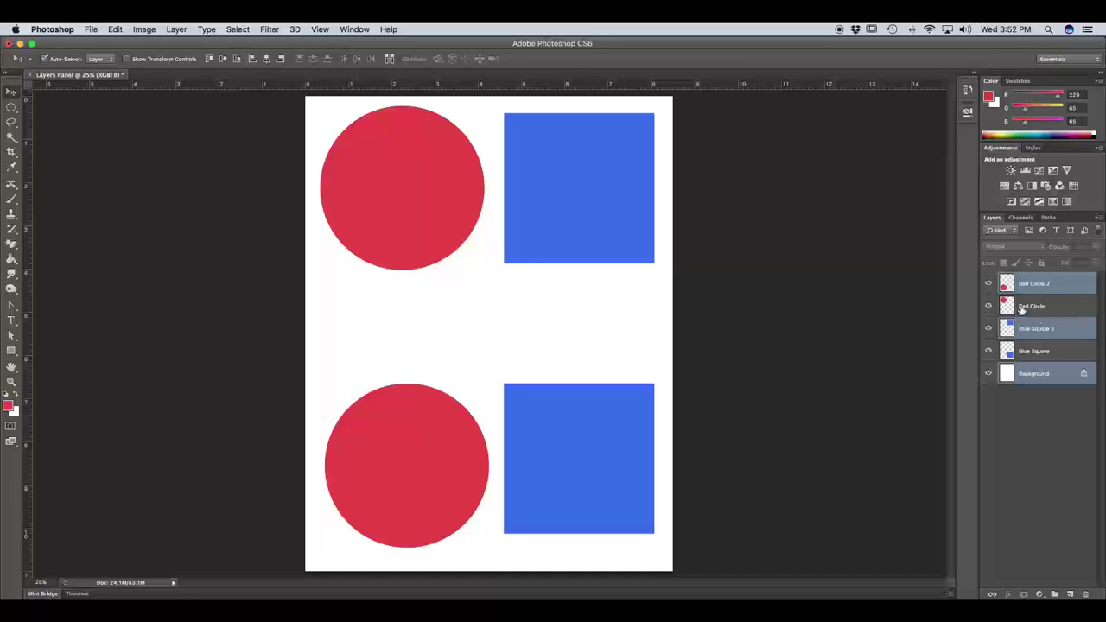
{"action": "left_click", "coordinate": [1048, 397]}
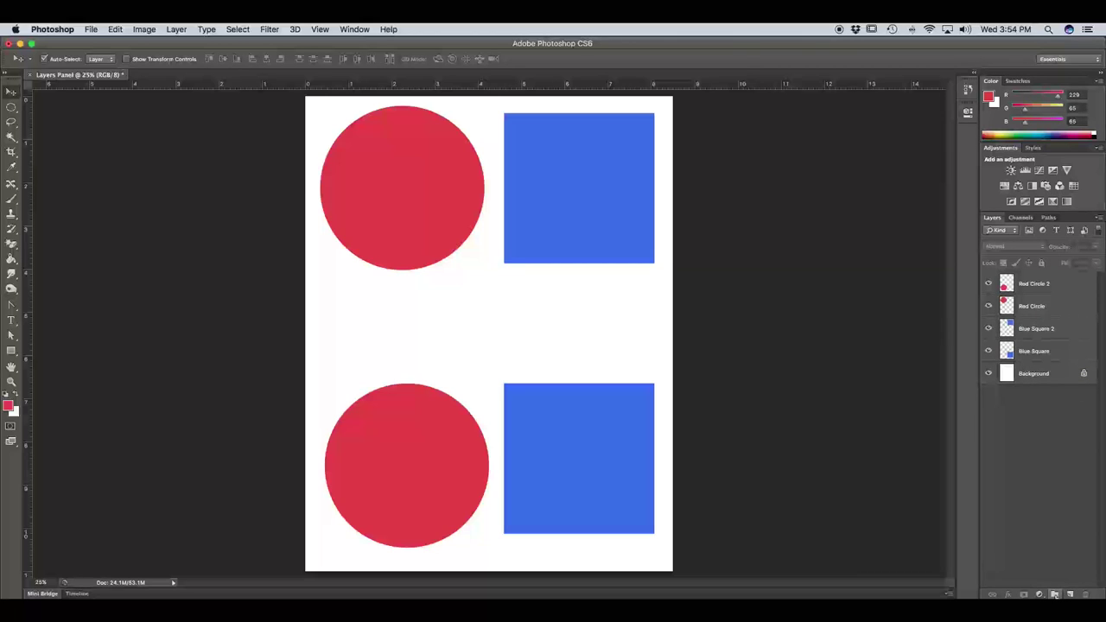
Create a new layer group and move Red Circle 2 and Red Circle into it.
{"action": "left_click", "coordinate": [1055, 594]}
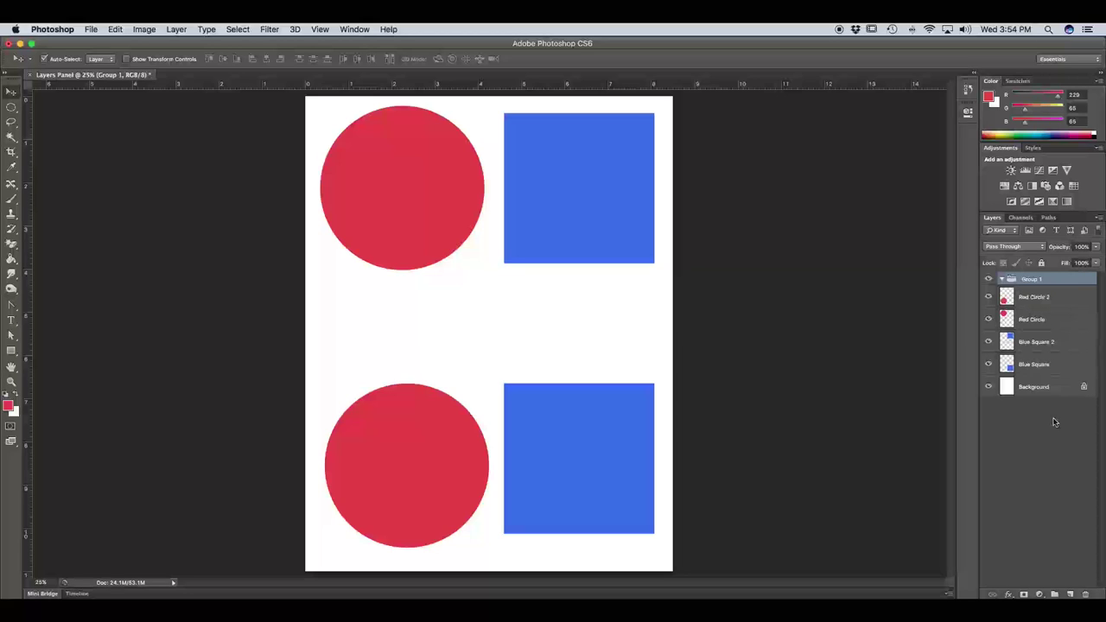
{"action": "left_click", "coordinate": [1040, 301]}
{"action": "left_click", "coordinate": [1042, 321], "text": "shift"}
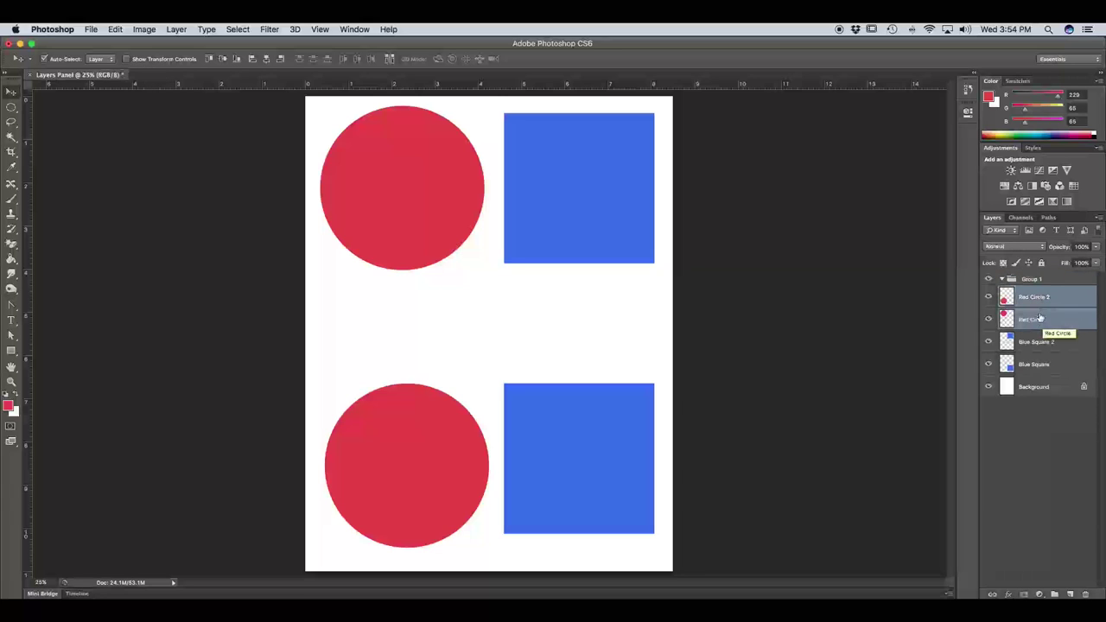
{"action": "left_click_drag", "start_coordinate": [1033, 297], "coordinate": [1032, 282]}
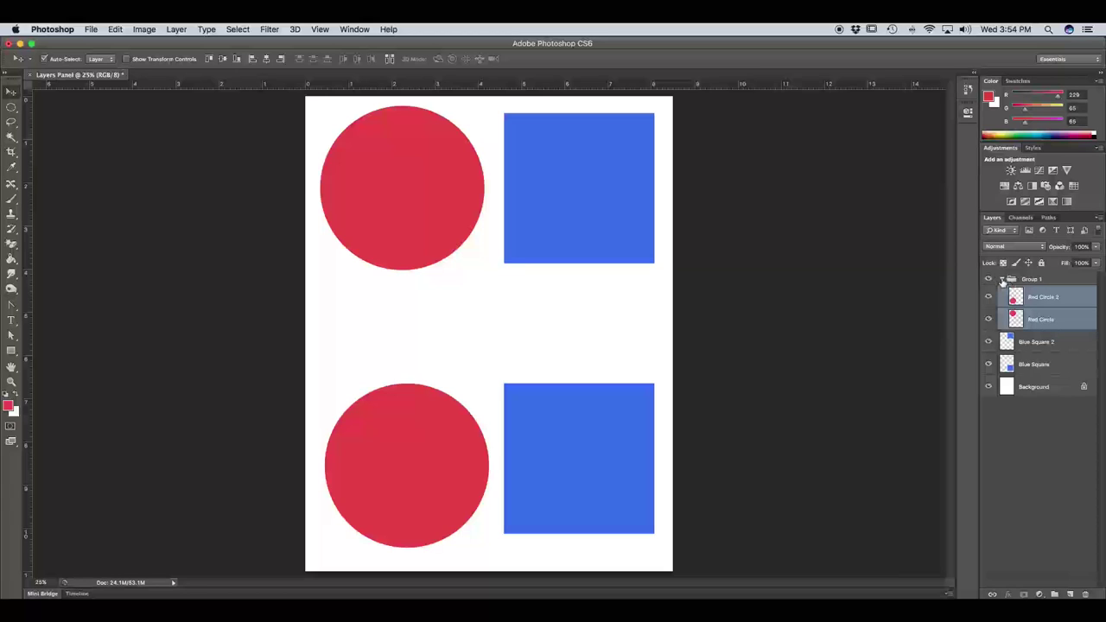
Collapse Group 1, toggle its visibility off and on, and rename it 'Red Circles'.
{"action": "left_click", "coordinate": [1001, 281]}
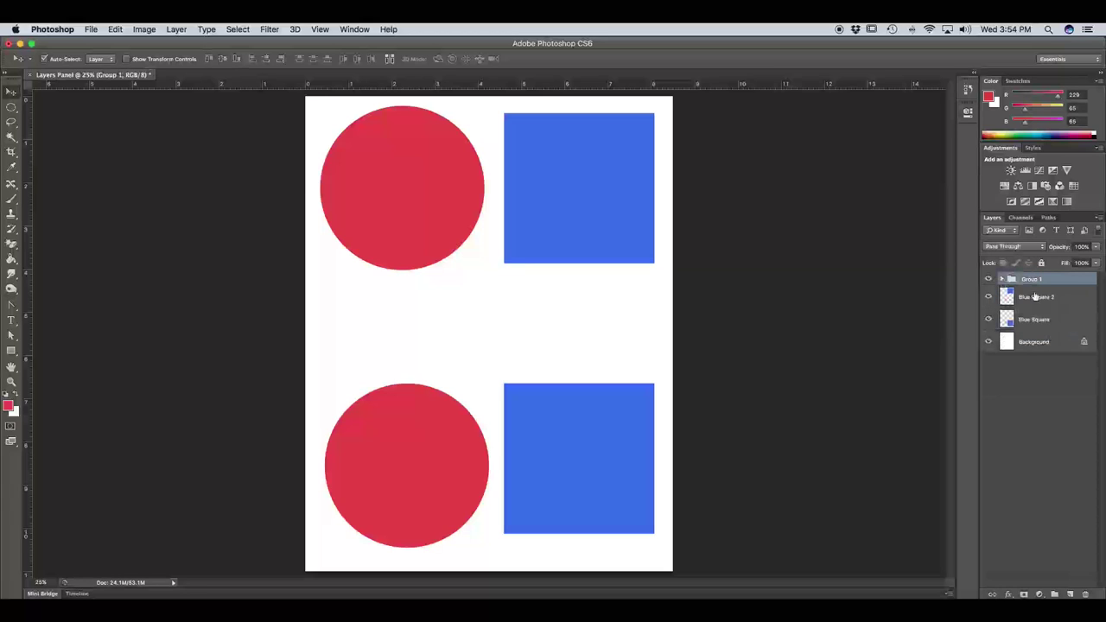
{"action": "left_click", "coordinate": [1024, 279]}
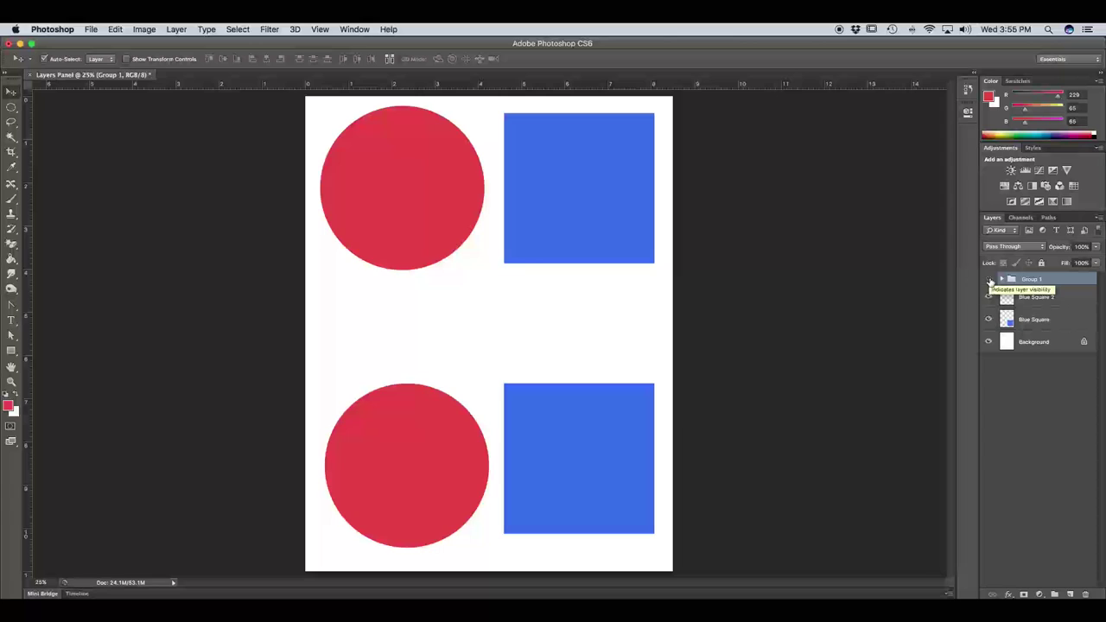
{"action": "left_click", "coordinate": [990, 282]}
{"action": "left_click", "coordinate": [990, 282]}
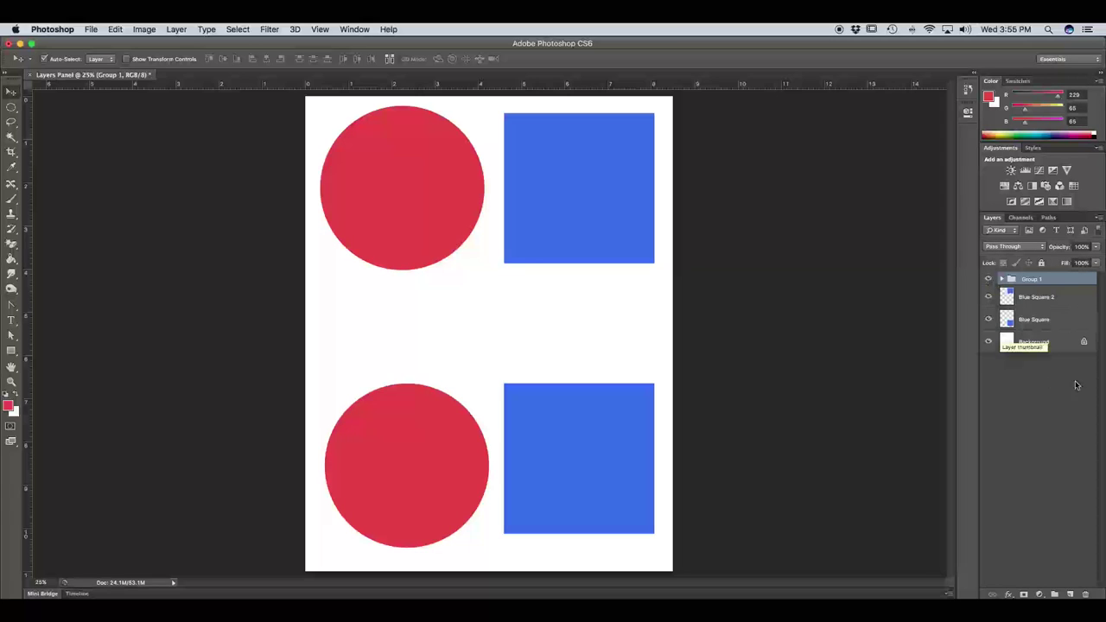
{"action": "double_click", "coordinate": [1034, 279]}
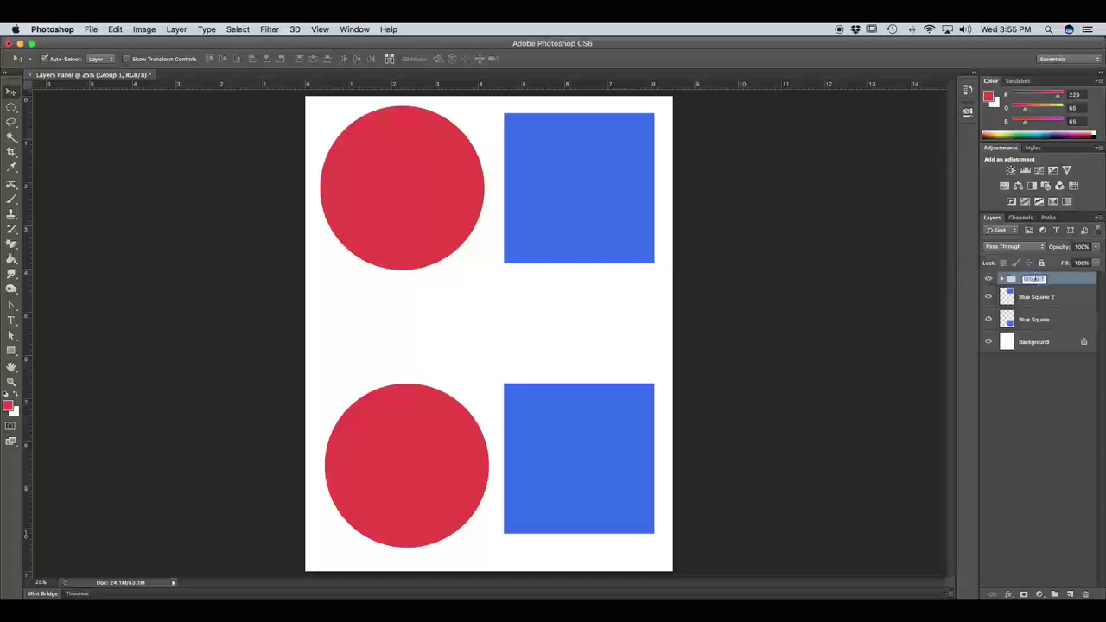
{"action": "type", "text": "Red Circles"}
{"action": "key", "text": "Return"}
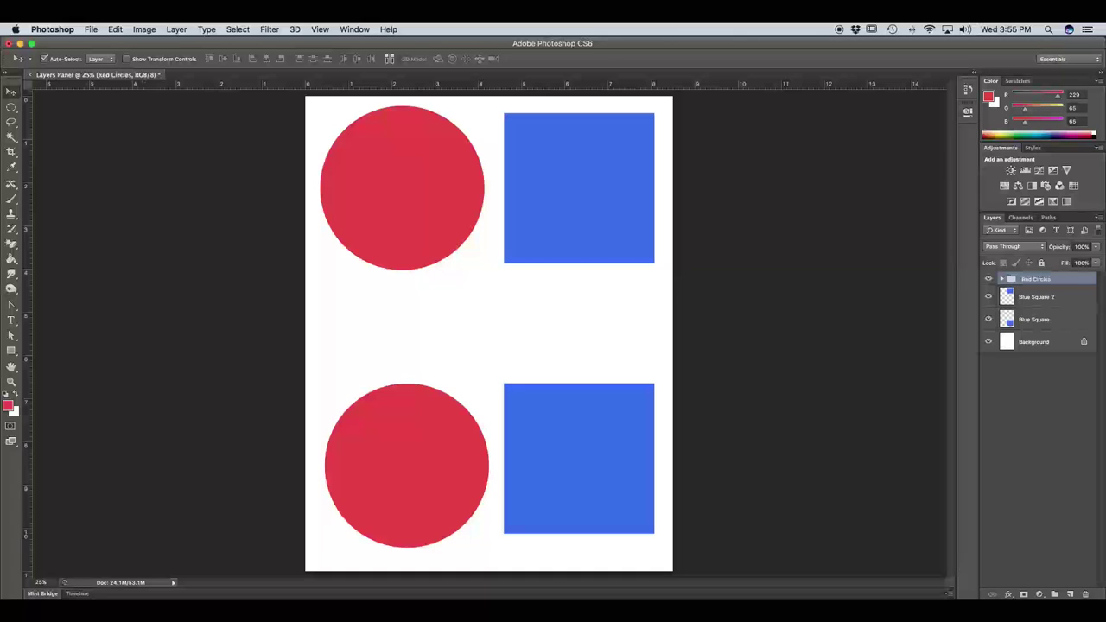
Set Auto-Select to Group, shift the Red Circles group slightly left, then drag it to the trash.
{"action": "left_click", "coordinate": [98, 61]}
{"action": "left_click", "coordinate": [98, 50]}
{"action": "left_click_drag", "start_coordinate": [413, 190], "coordinate": [424, 214]}
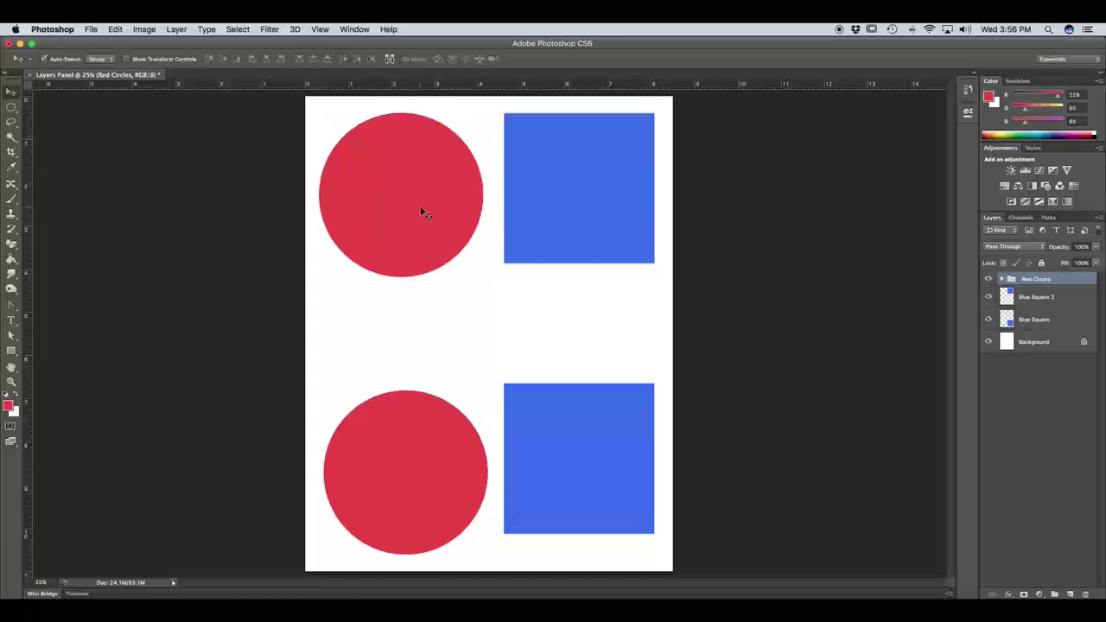
{"action": "left_click_drag", "start_coordinate": [420, 212], "coordinate": [409, 191]}
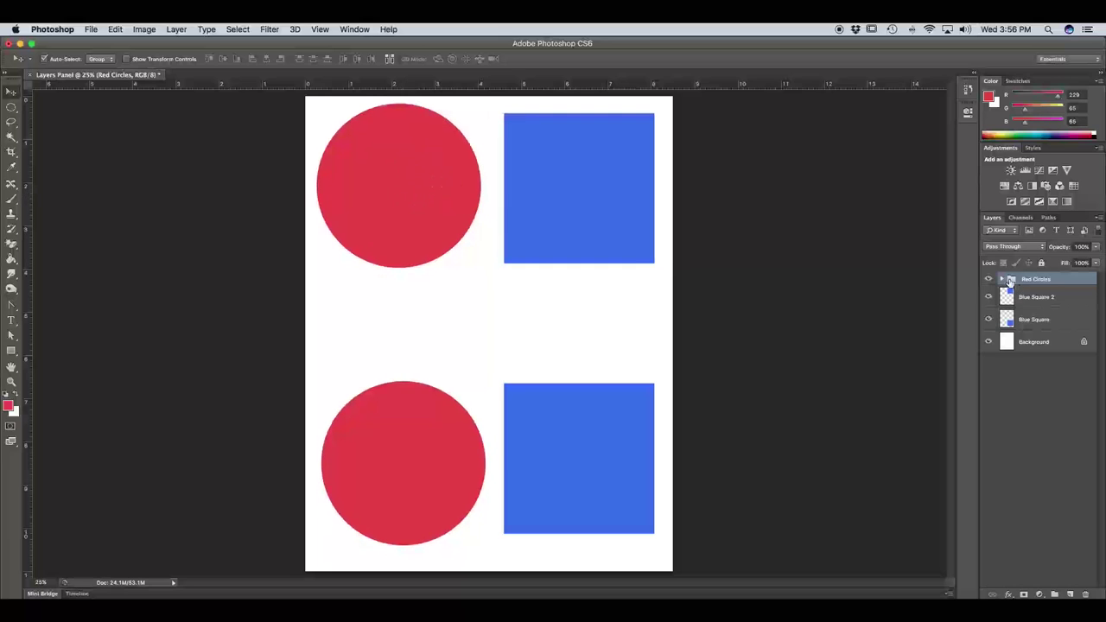
{"action": "left_click_drag", "start_coordinate": [1009, 282], "coordinate": [1087, 595]}
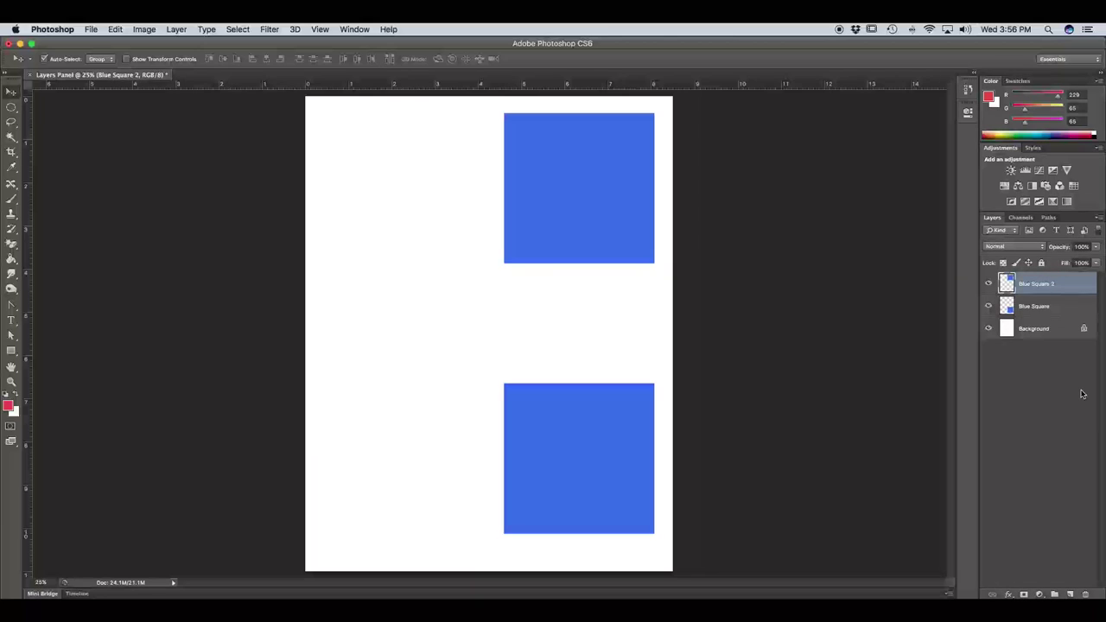
Delete the Blue Square 2 and Blue Square layers, leaving only Background.
{"action": "key", "text": "Delete"}
{"action": "key", "text": "Delete"}
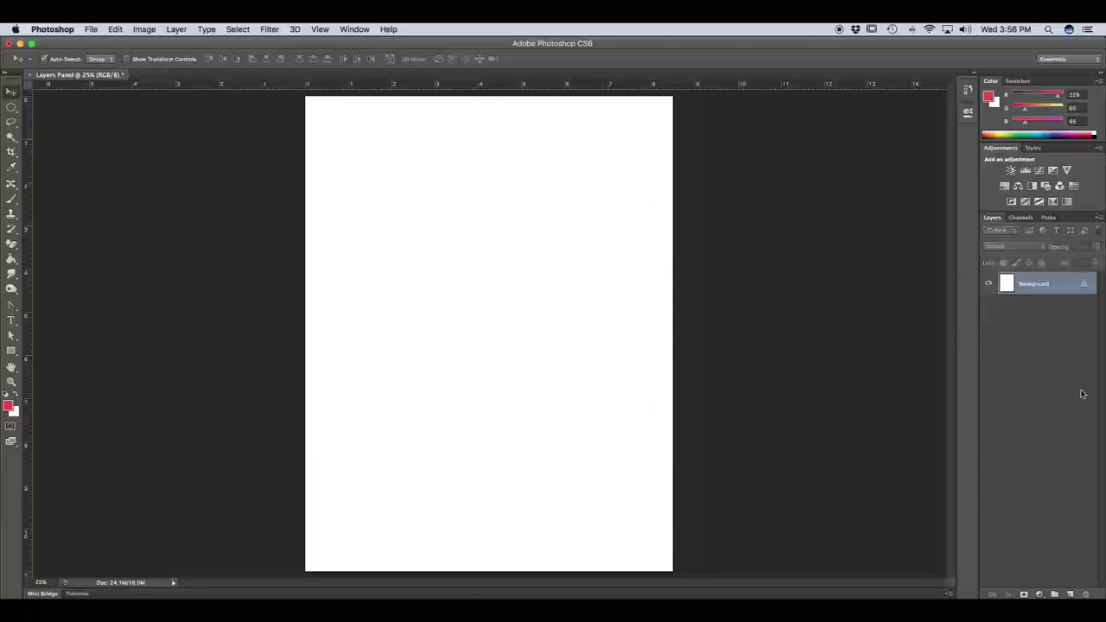